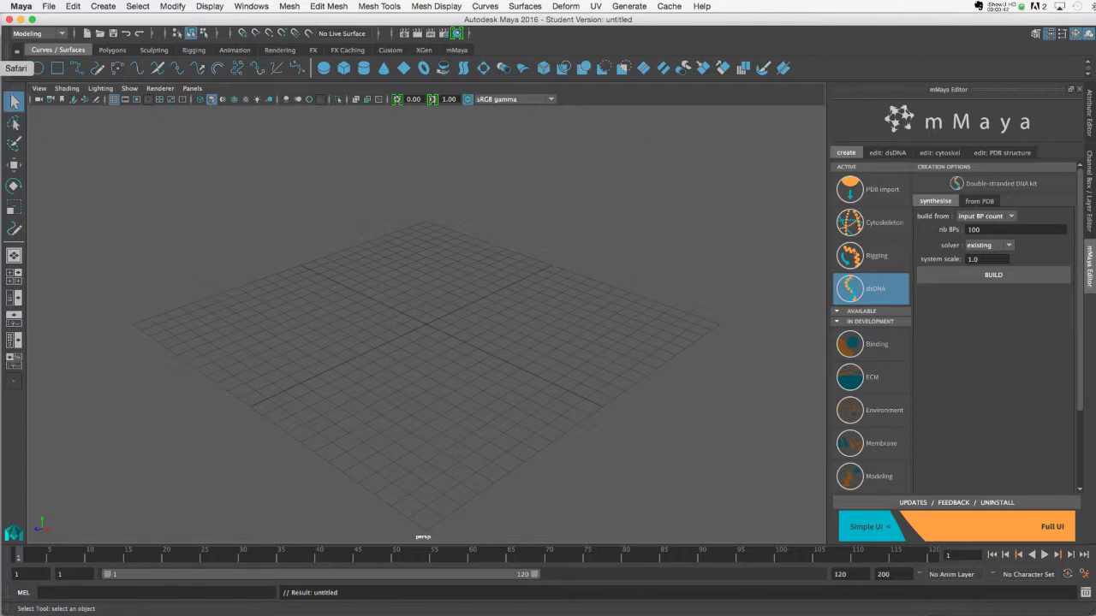
Open the GenBank record EU119400.1, 'Homo sapiens BCL2 gene, promoter region', from the search results
click(6, 68)
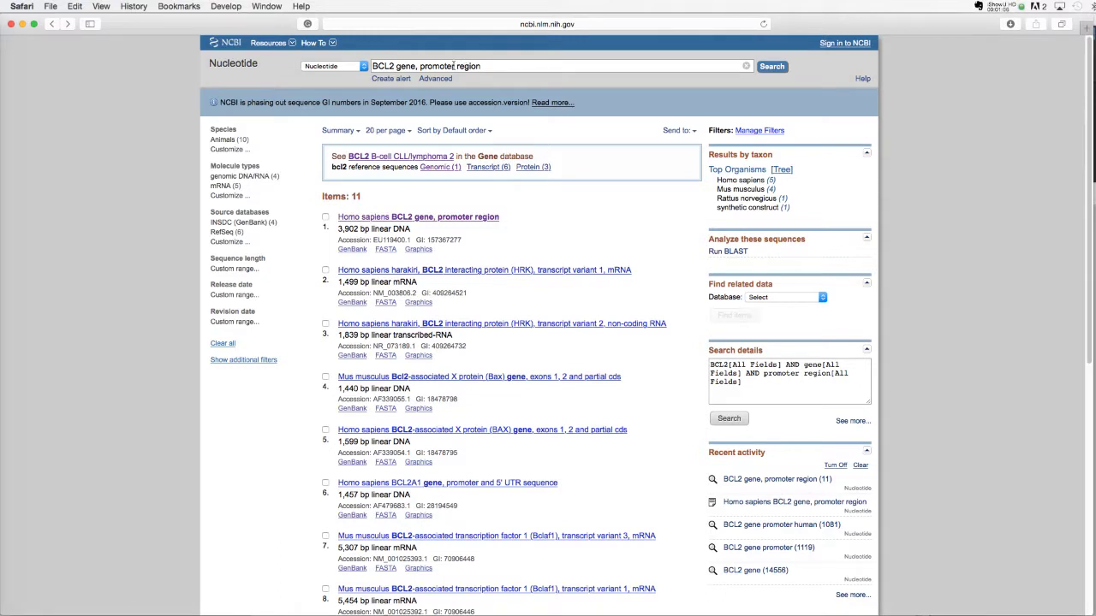
click(454, 218)
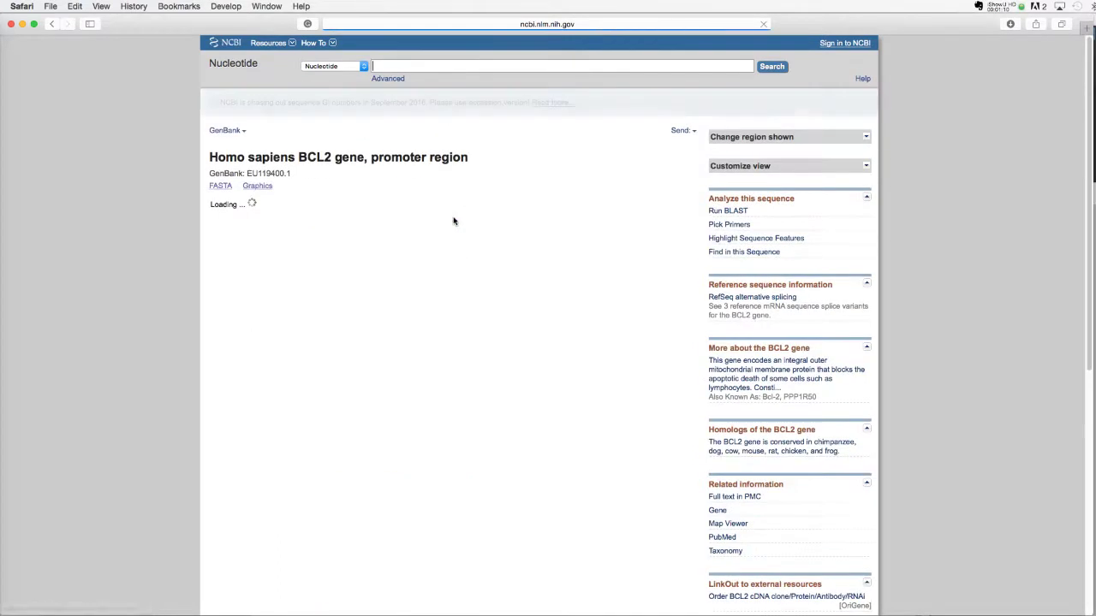
Scroll the EU119400.1 record down to its 3902 bp ORIGIN sequence
scroll(530, 248, down, 2)
scroll(530, 247, down, 15)
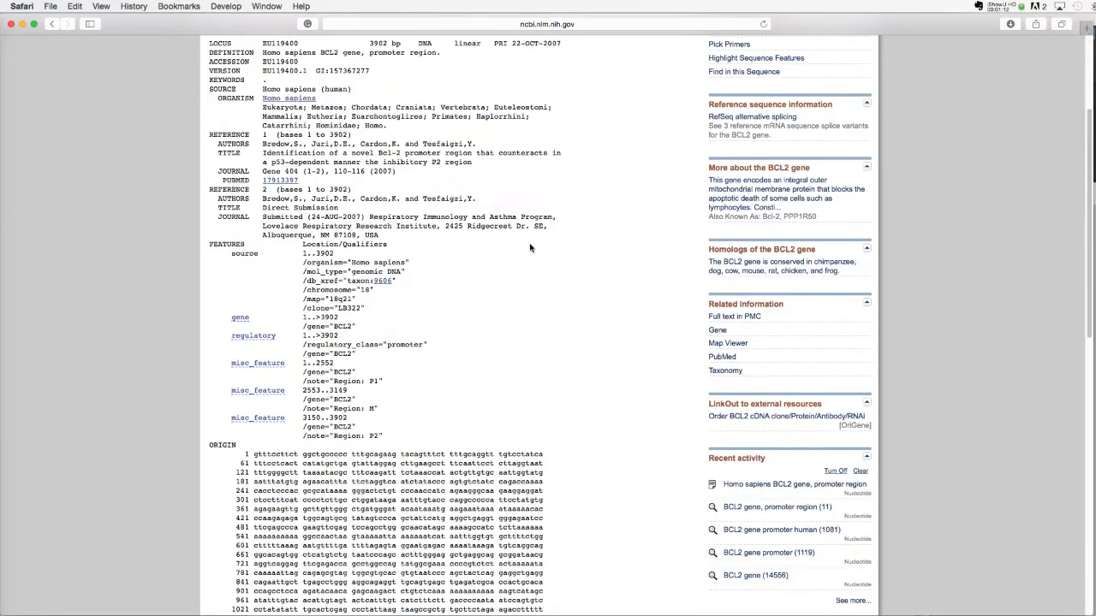
scroll(530, 247, up, 5)
scroll(530, 246, up, 3)
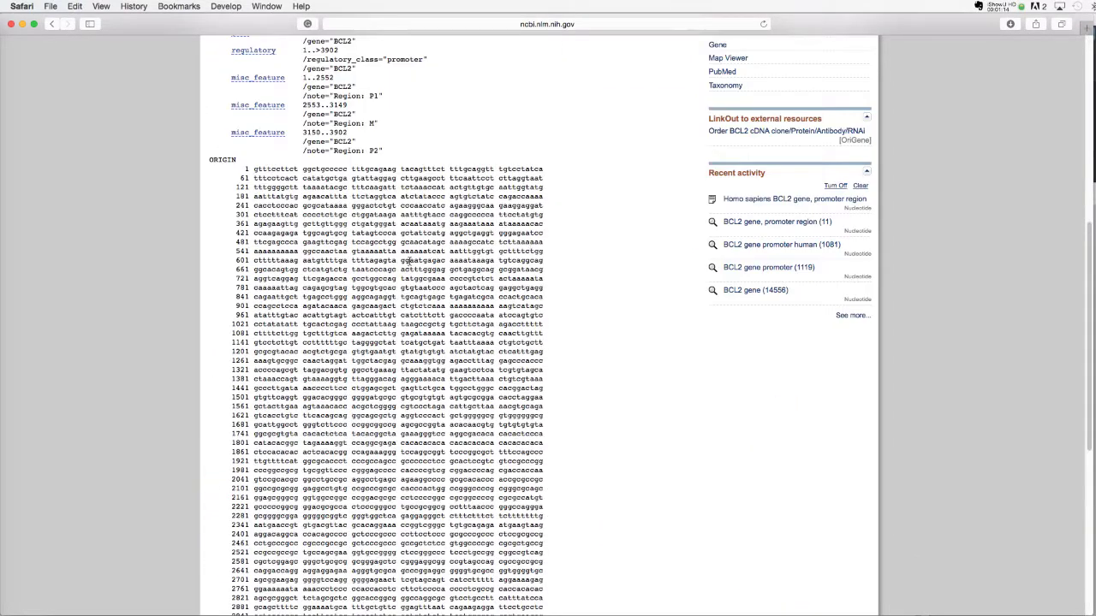
scroll(450, 358, down, 2)
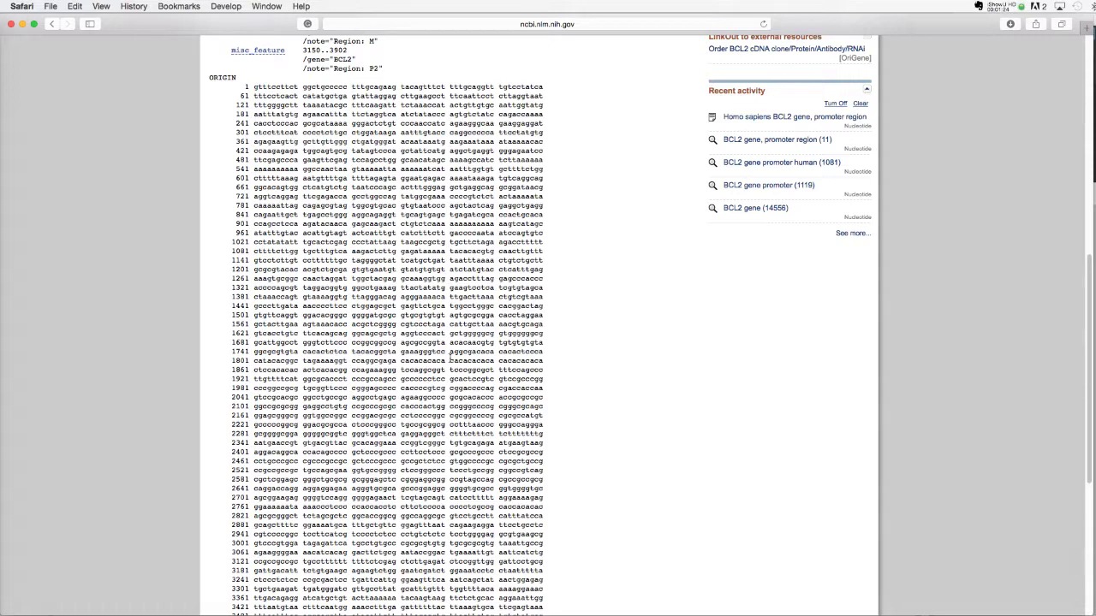
scroll(460, 353, down, 1)
Find the CACGTG match and copy line 1081's bases from taaaaa to the line end
key(super+f)
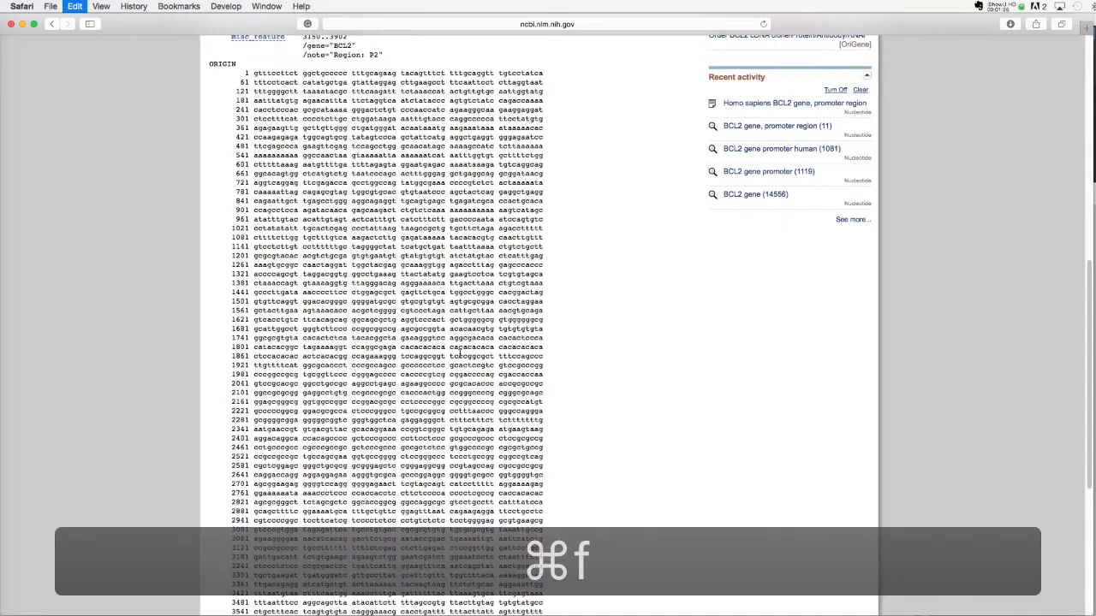
text(CACGTG)
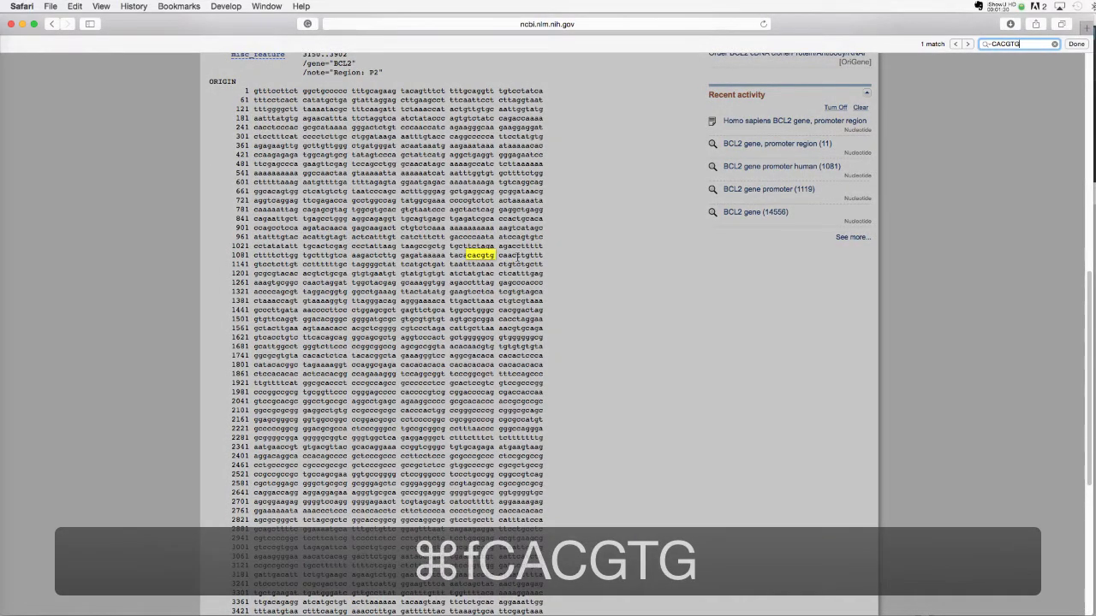
drag(515, 273, 467, 255)
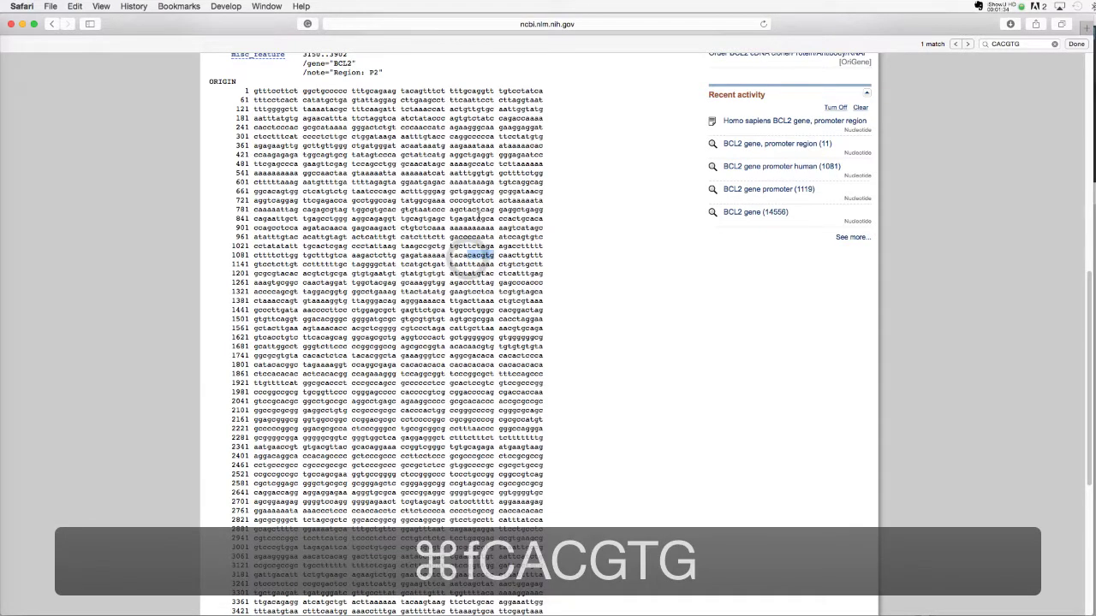
scroll(486, 221, up, 1)
scroll(489, 223, up, 5)
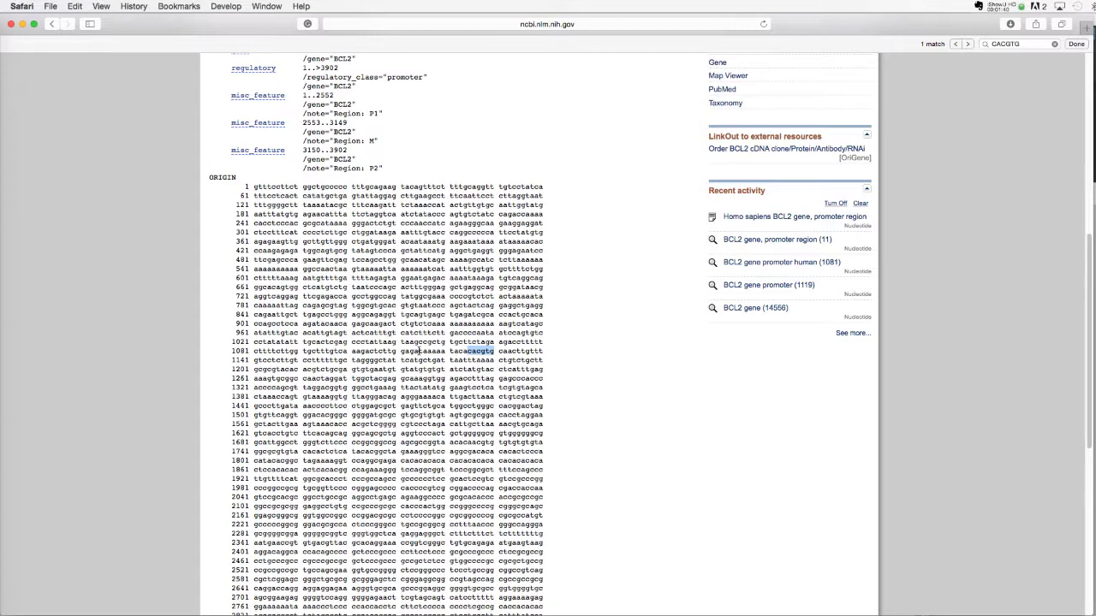
drag(419, 351, 544, 351)
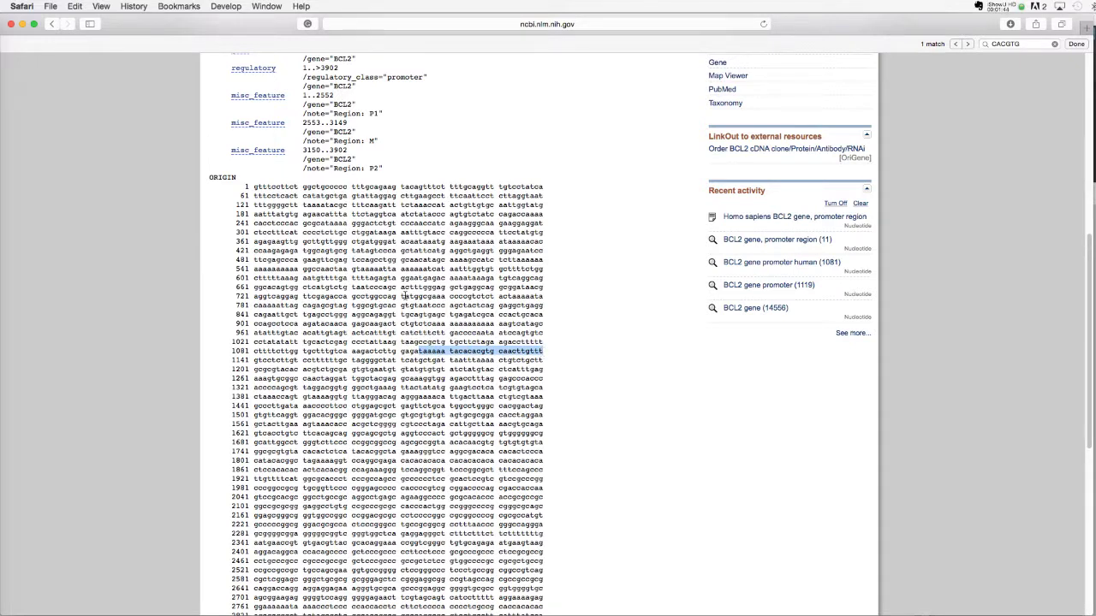
scroll(501, 378, down, 10)
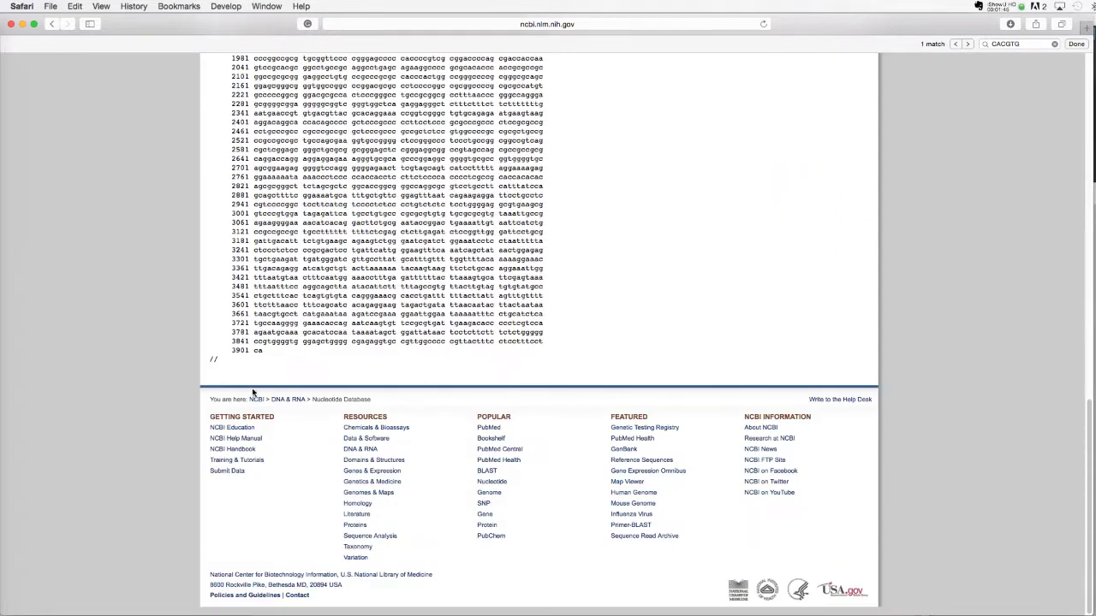
key(super+g)
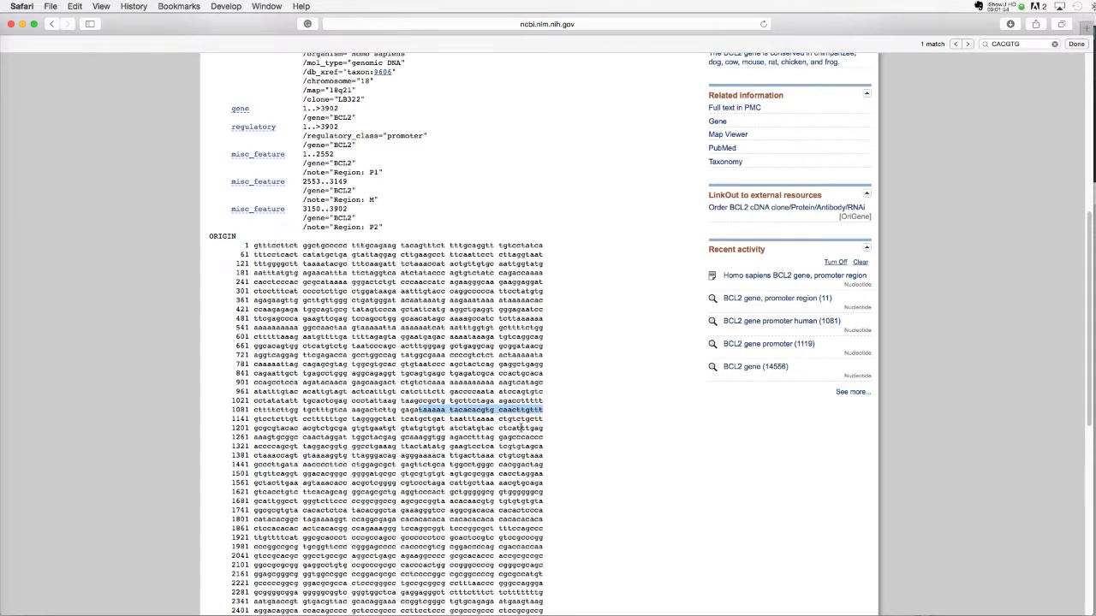
key(super+c)
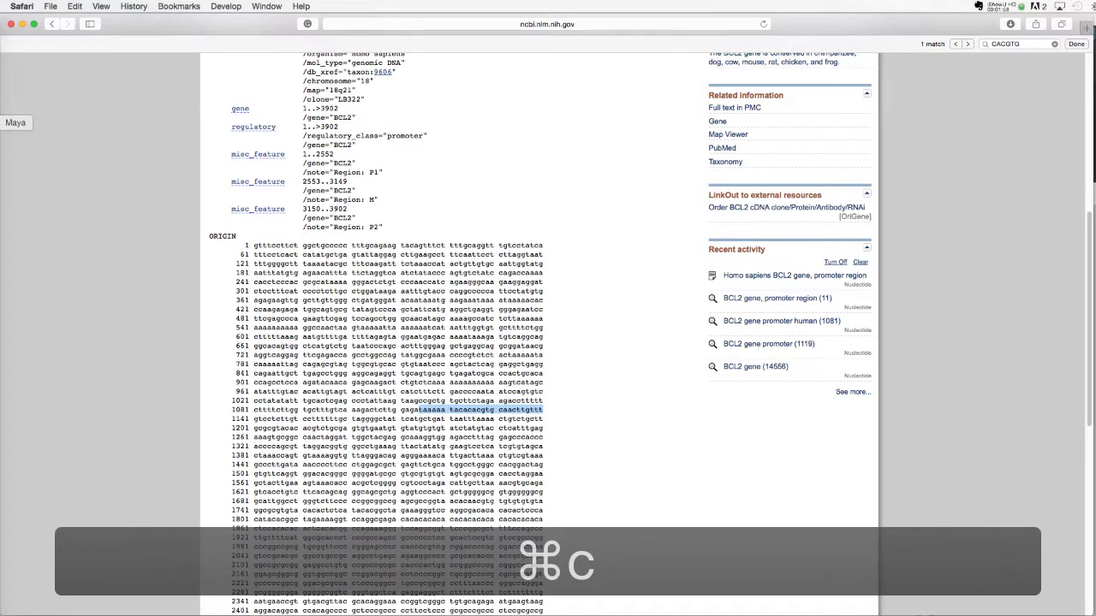
click(5, 123)
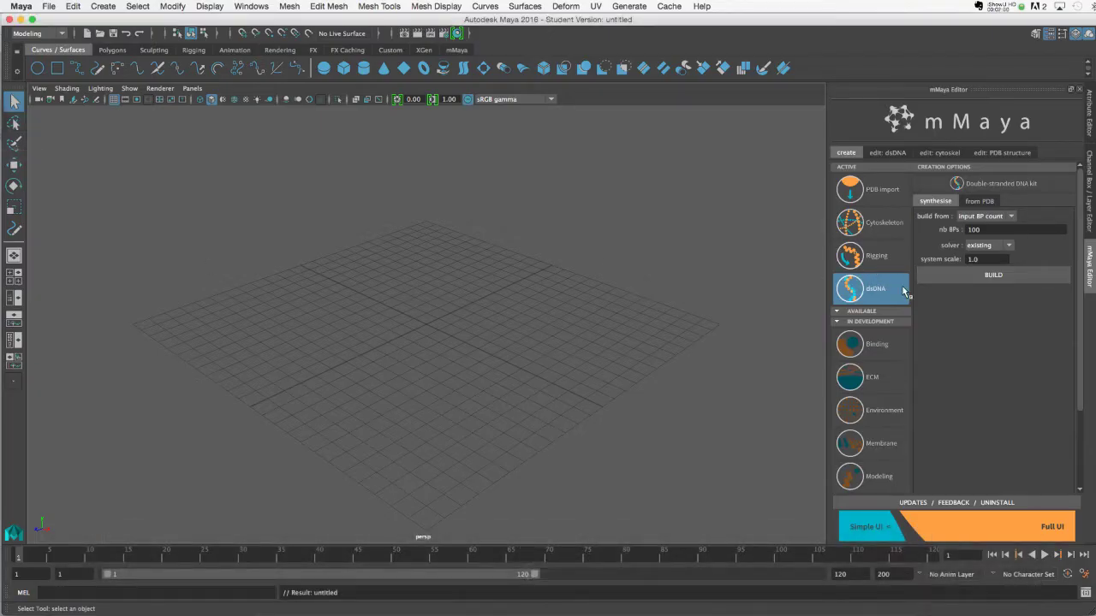
Set mMaya's dsDNA builder to input sequence and paste 'taaaaa tacacacgtg caacttgttt'
click(985, 217)
click(983, 239)
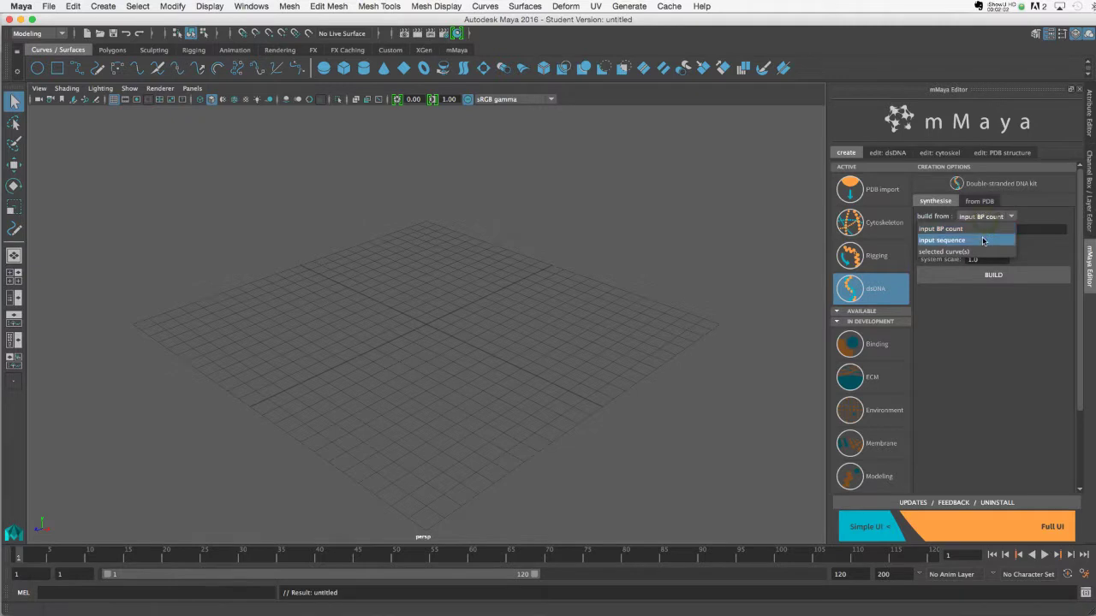
key(super+v)
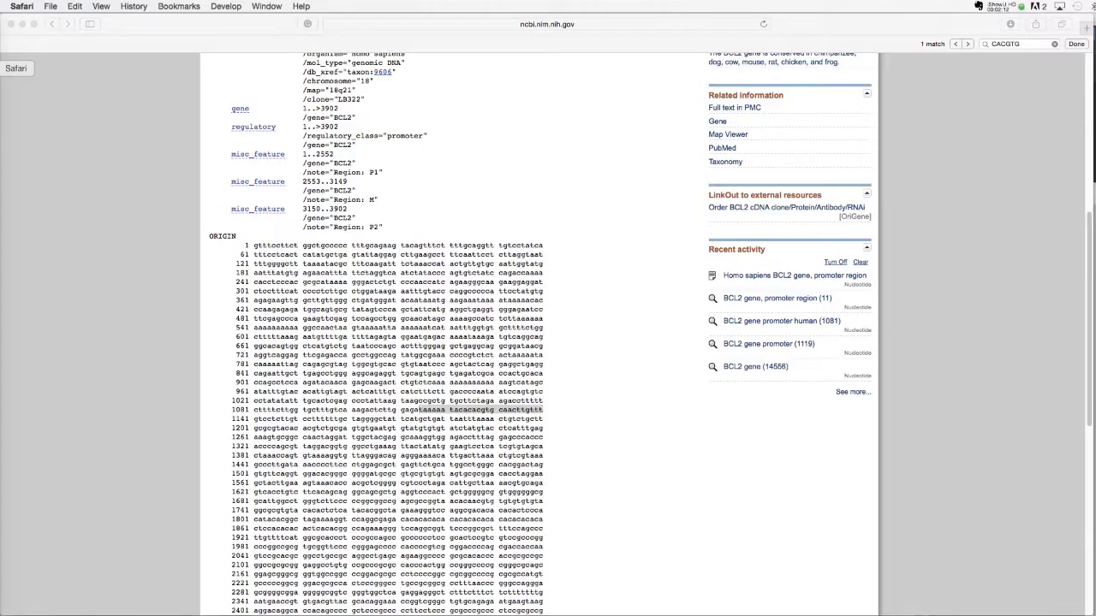
Select NCBI sequence rows 781 through 1321, then return to Maya's DNA builder
key(super+Tab)
drag(409, 365, 415, 446)
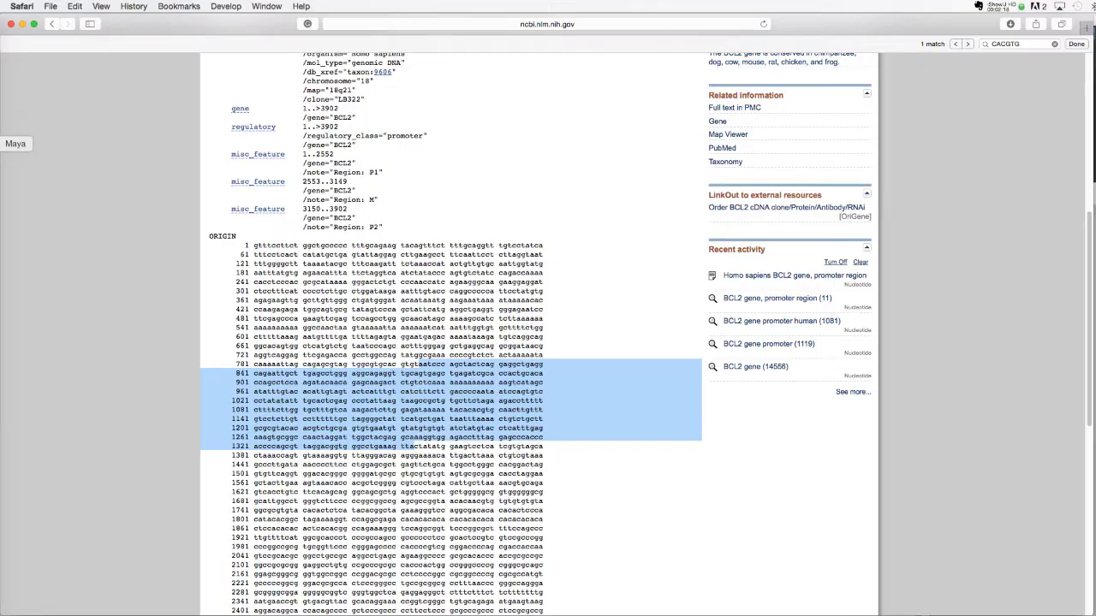
click(5, 123)
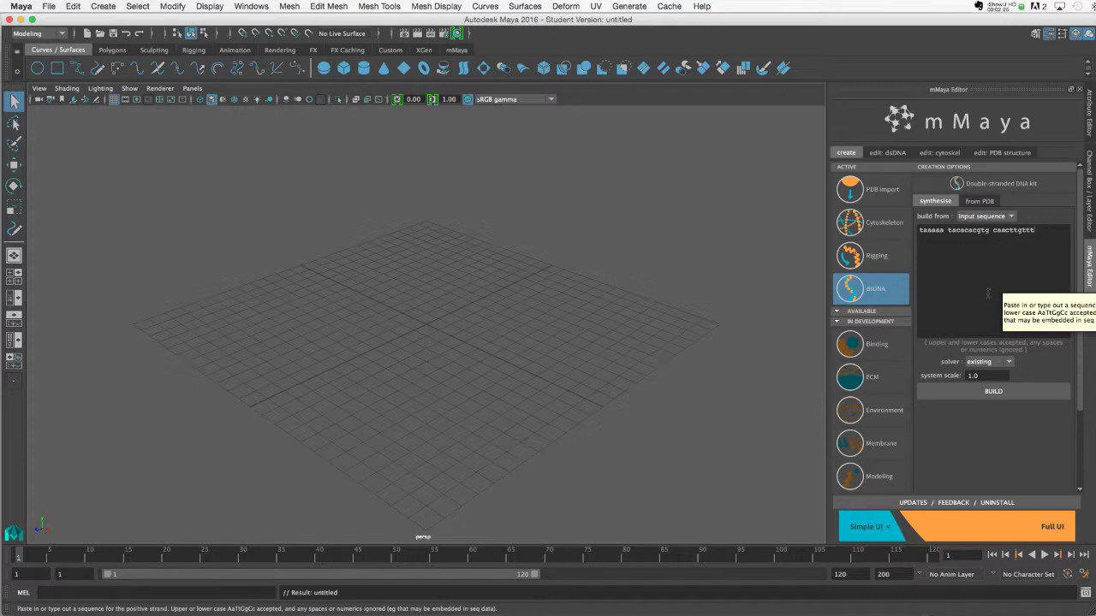
Build the dsDNA_strand_A1 helix from the pasted bases and frame it in the viewport
click(968, 391)
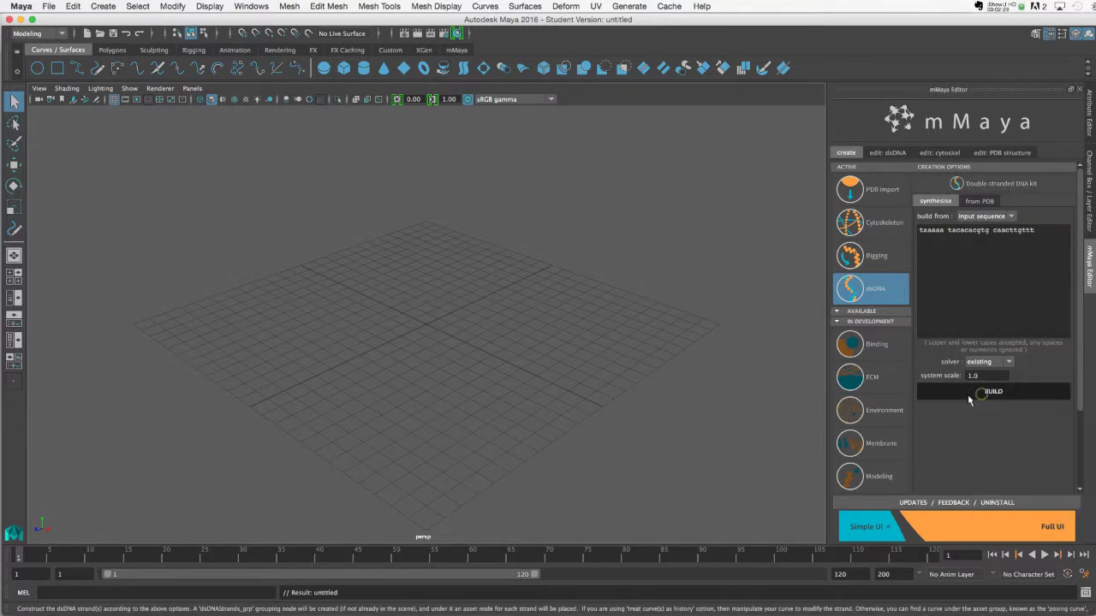
key(f)
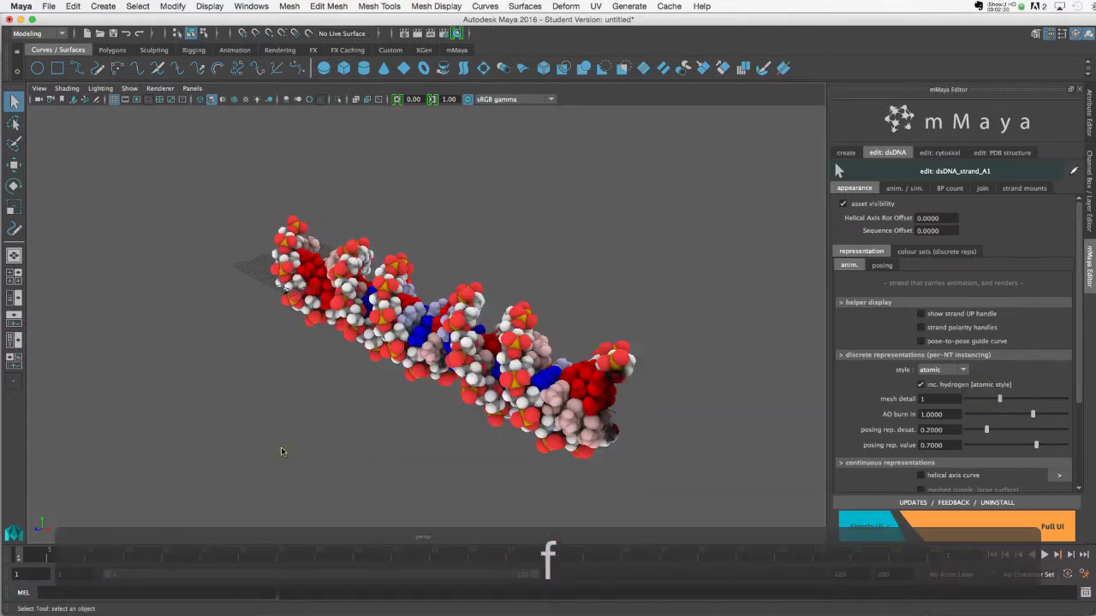
alt+drag(281, 447, 355, 431)
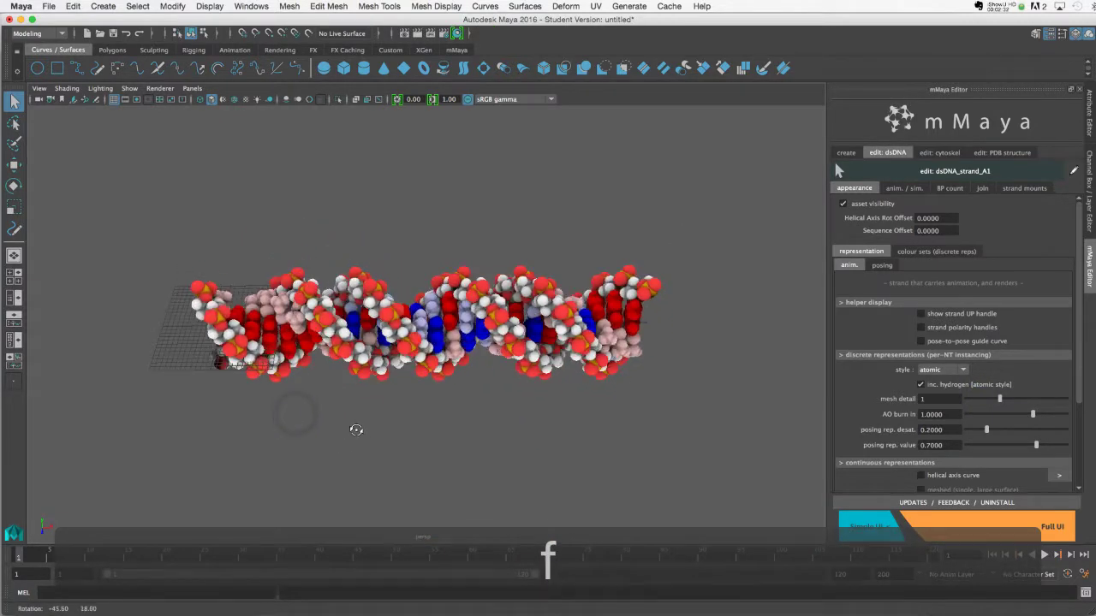
alt+right_drag(354, 430, 487, 422)
alt+drag(487, 423, 476, 250)
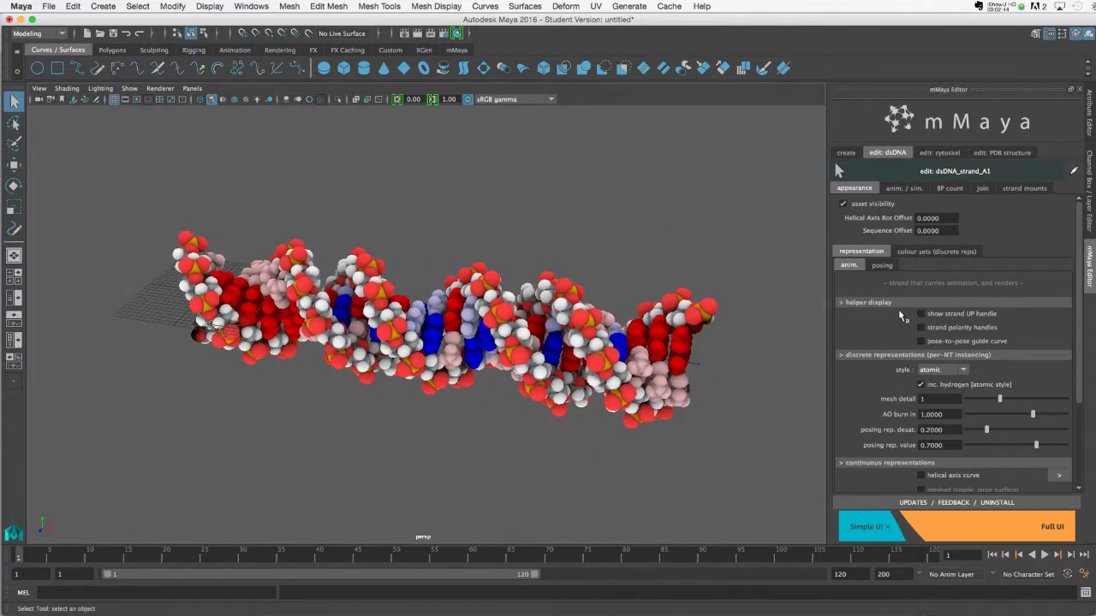
click(942, 370)
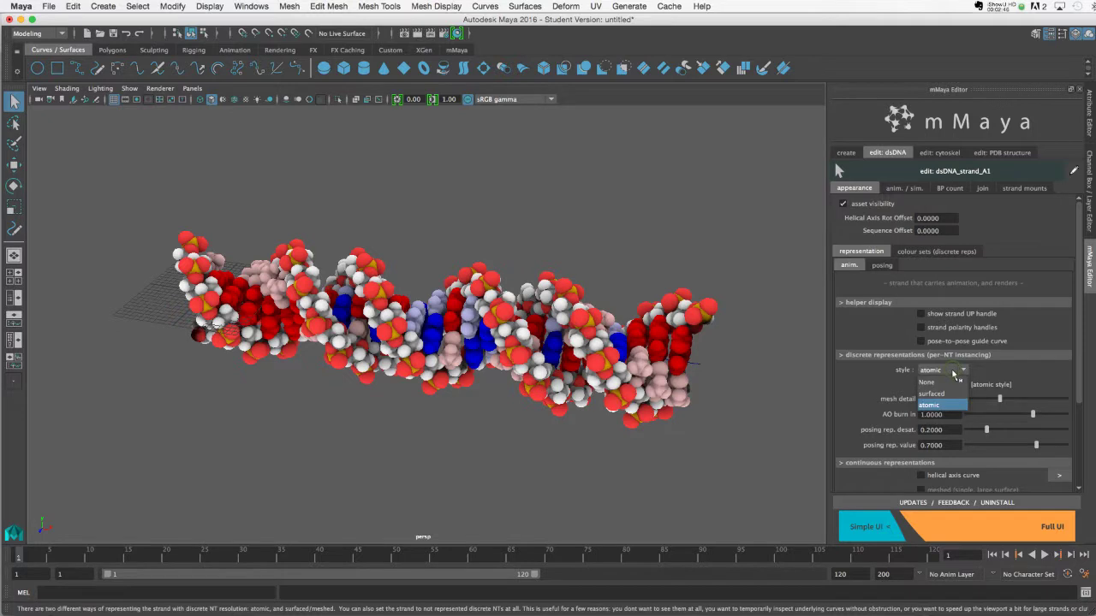
Render the strand as a surfaced mesh with detail 2 and open the Sequence Editor
click(949, 399)
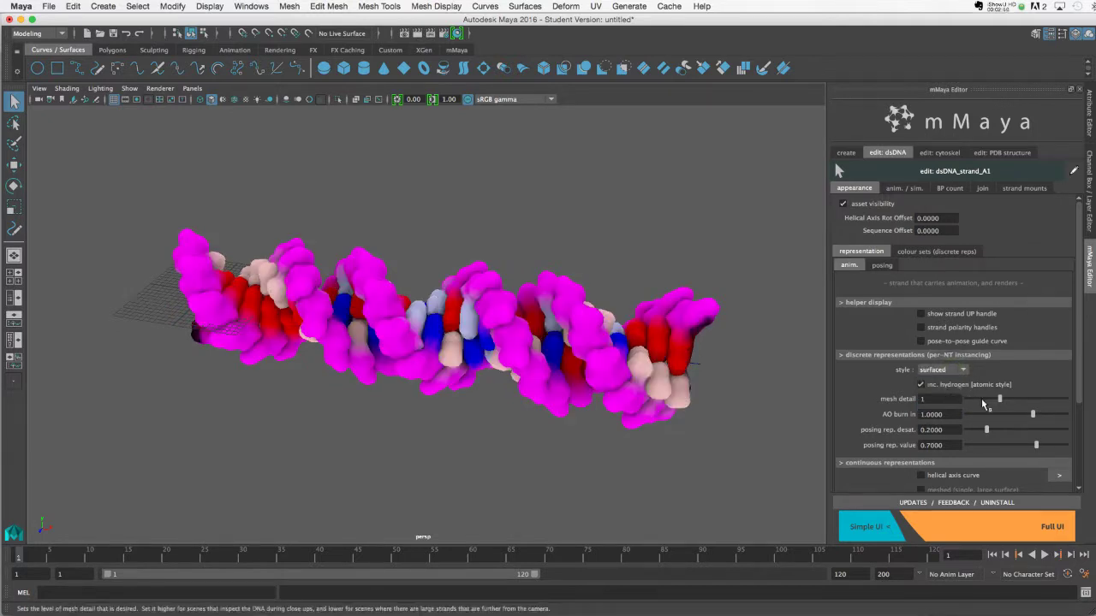
drag(1001, 401, 1023, 399)
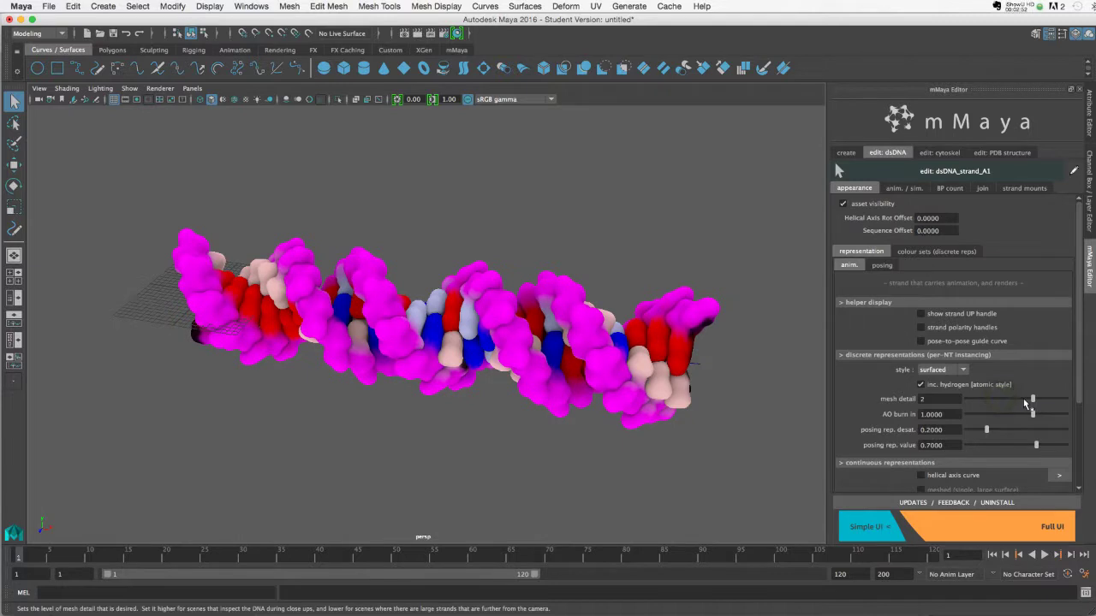
click(931, 253)
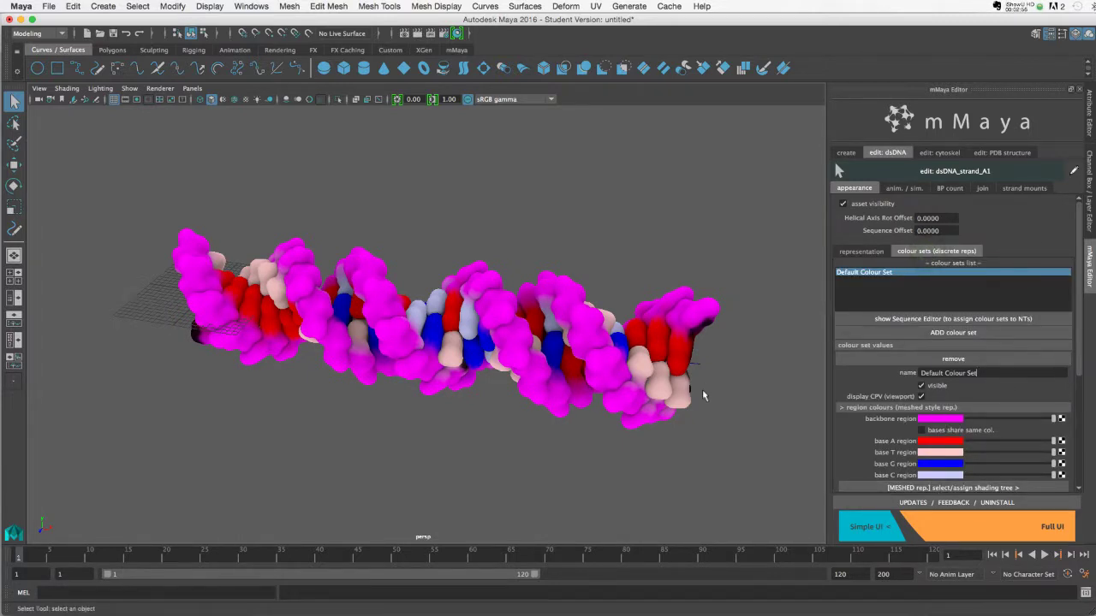
alt+drag(674, 417, 596, 408)
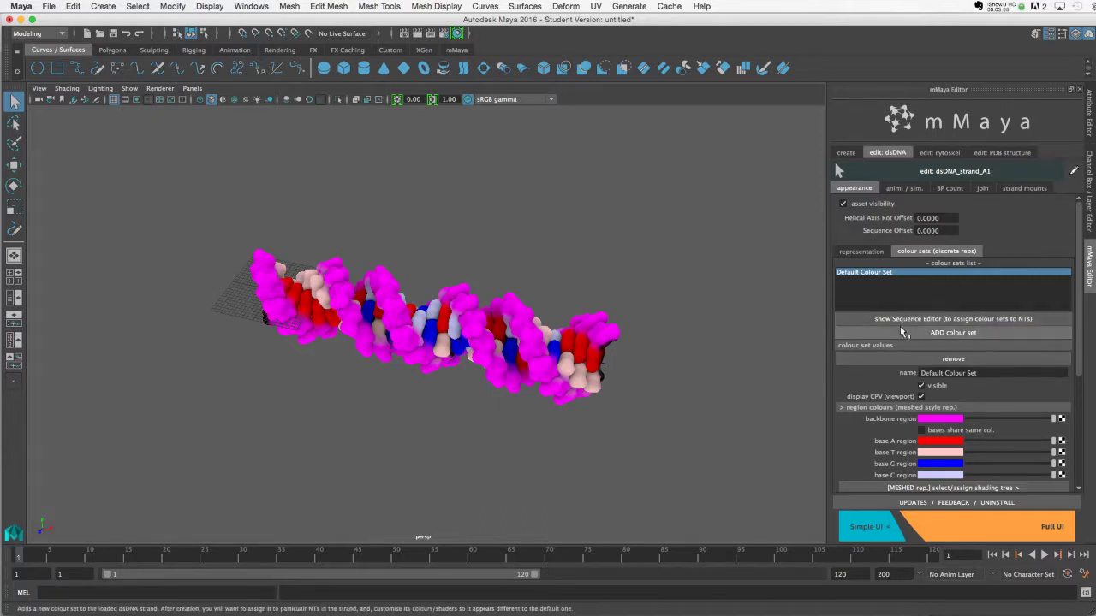
click(933, 320)
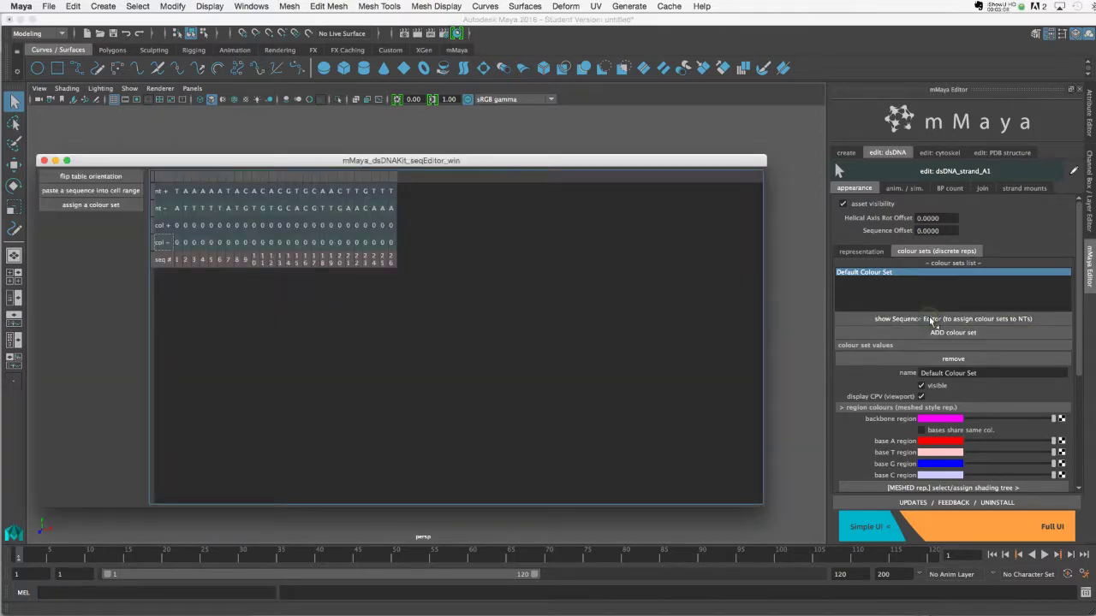
Select the CACGTG/GTGCAC bases at positions 11–16 on both strands
drag(296, 165, 330, 165)
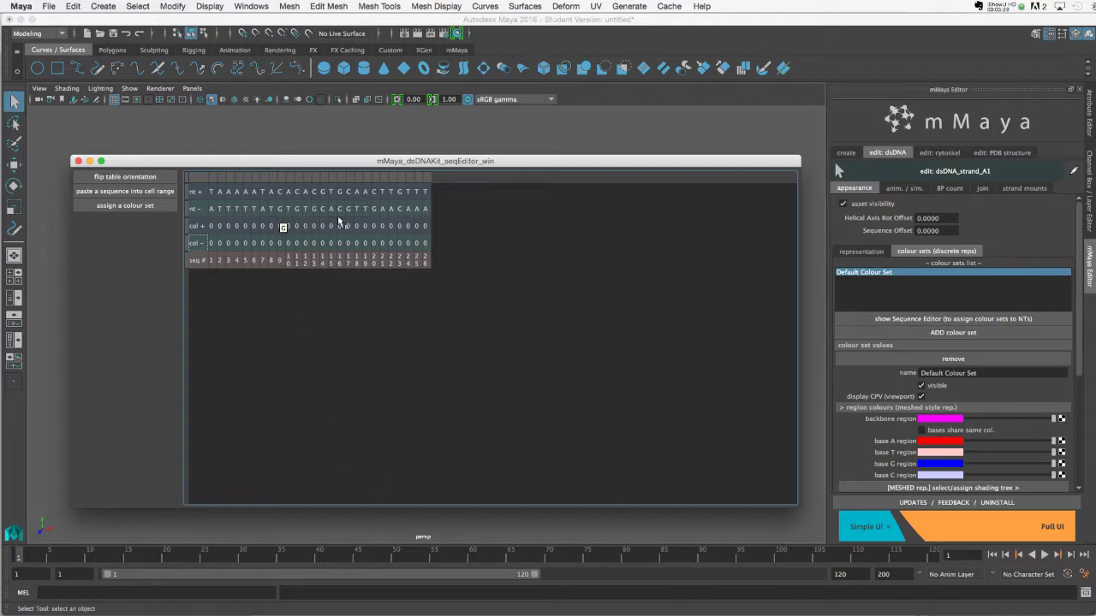
drag(340, 210, 304, 216)
drag(298, 194, 340, 212)
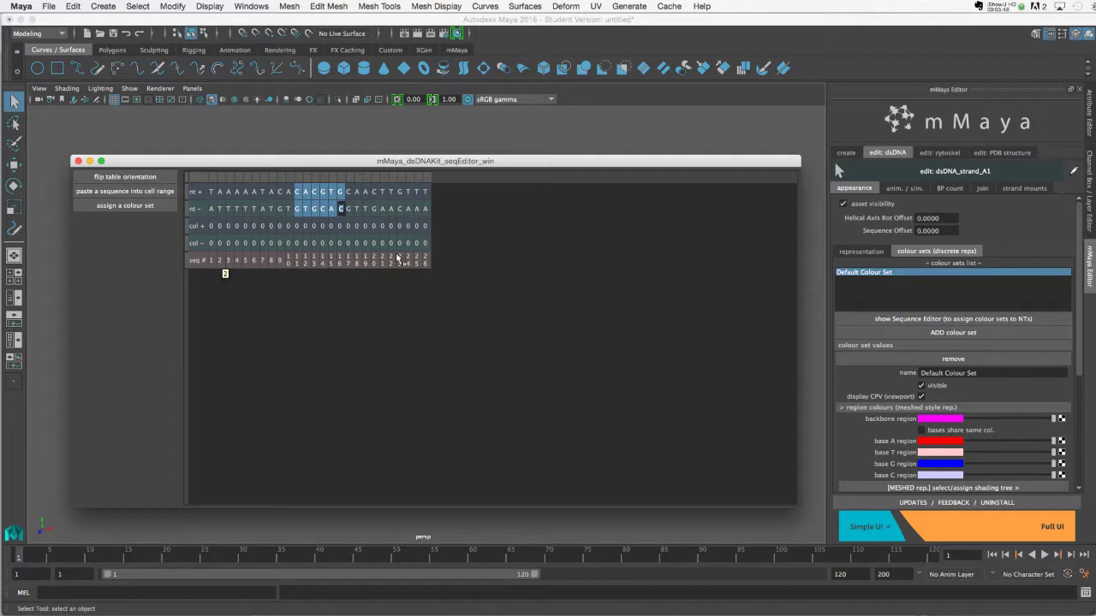
Flip the sequence table to vertical orientation and back to horizontal
click(125, 178)
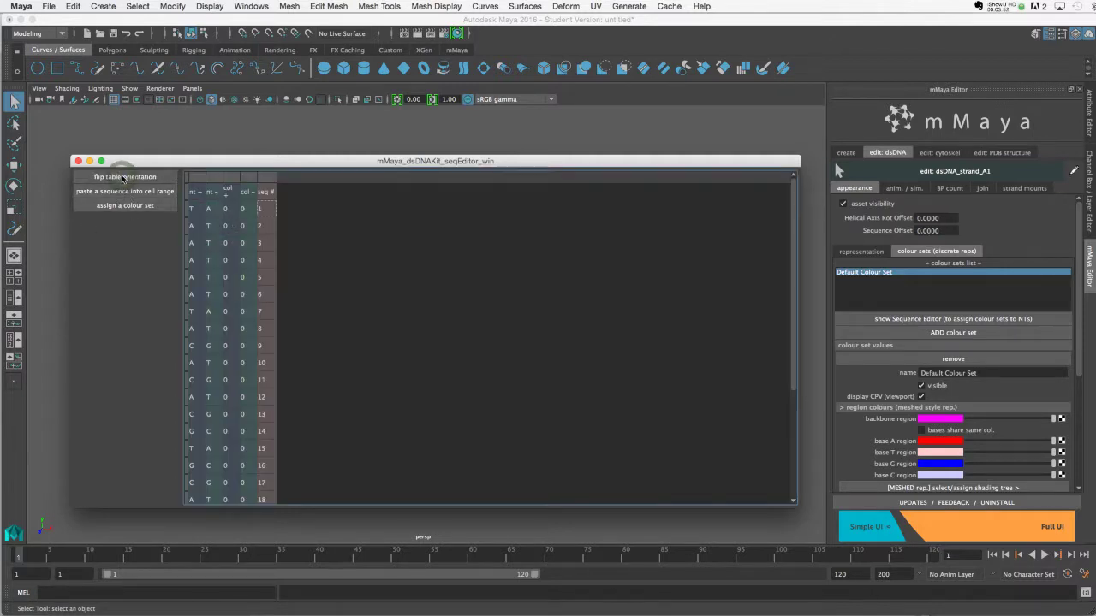
scroll(268, 262, down, 3)
scroll(268, 262, up, 3)
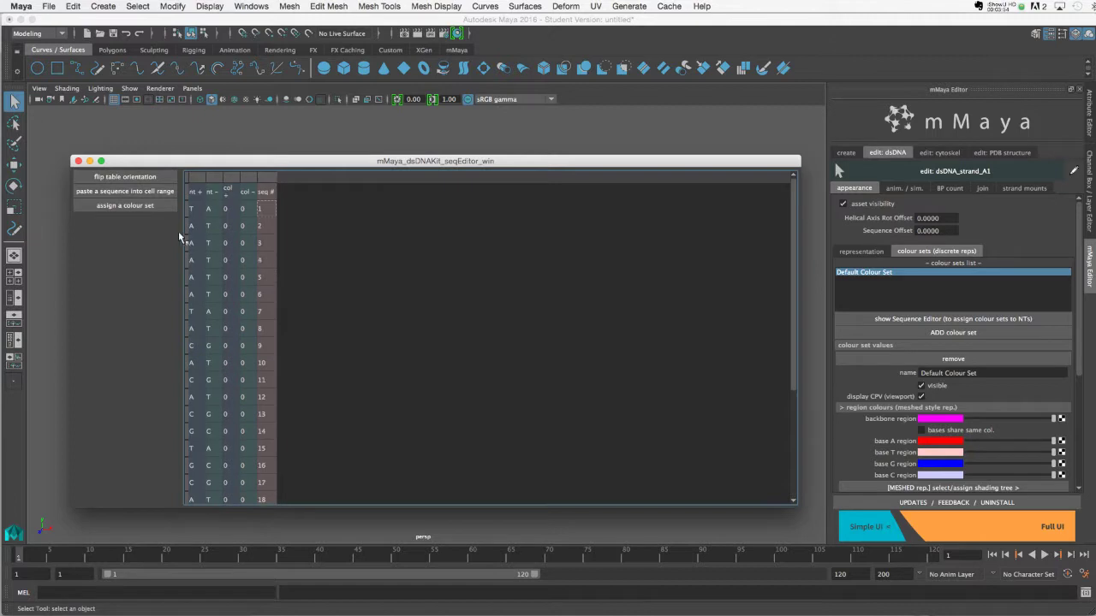
click(131, 177)
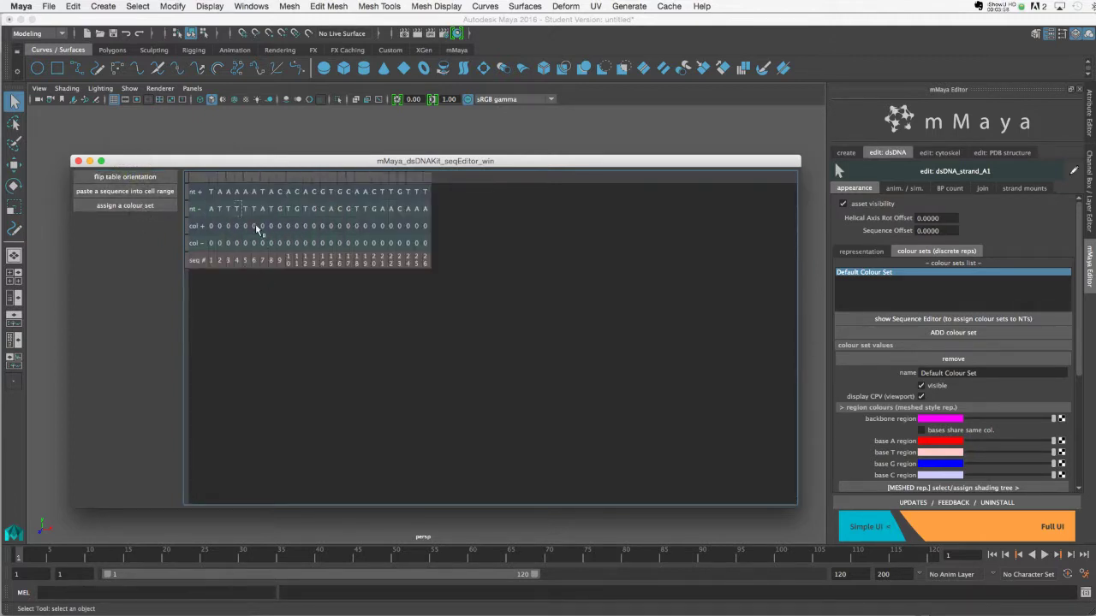
Select colour cells 11–20, dismiss the colour set list unassigned, and close the Sequence Editor
drag(295, 228, 367, 246)
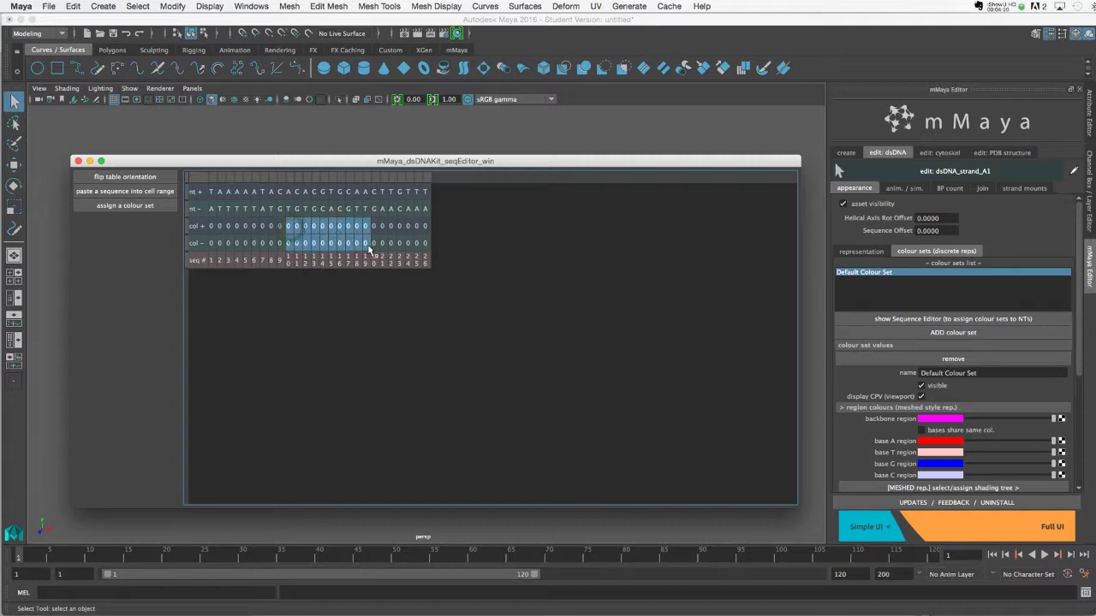
click(120, 206)
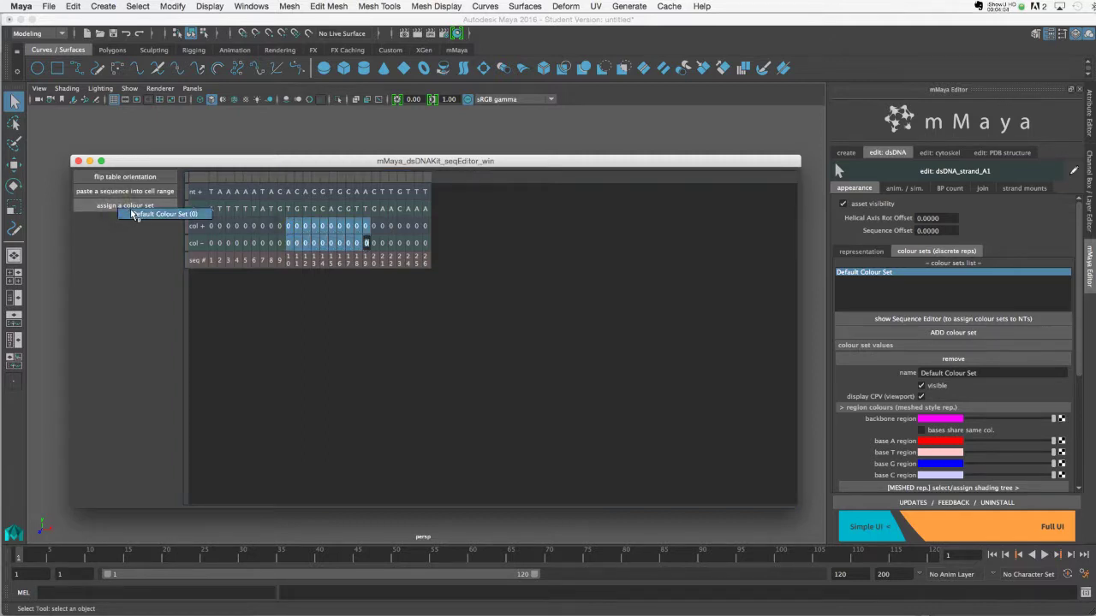
click(199, 215)
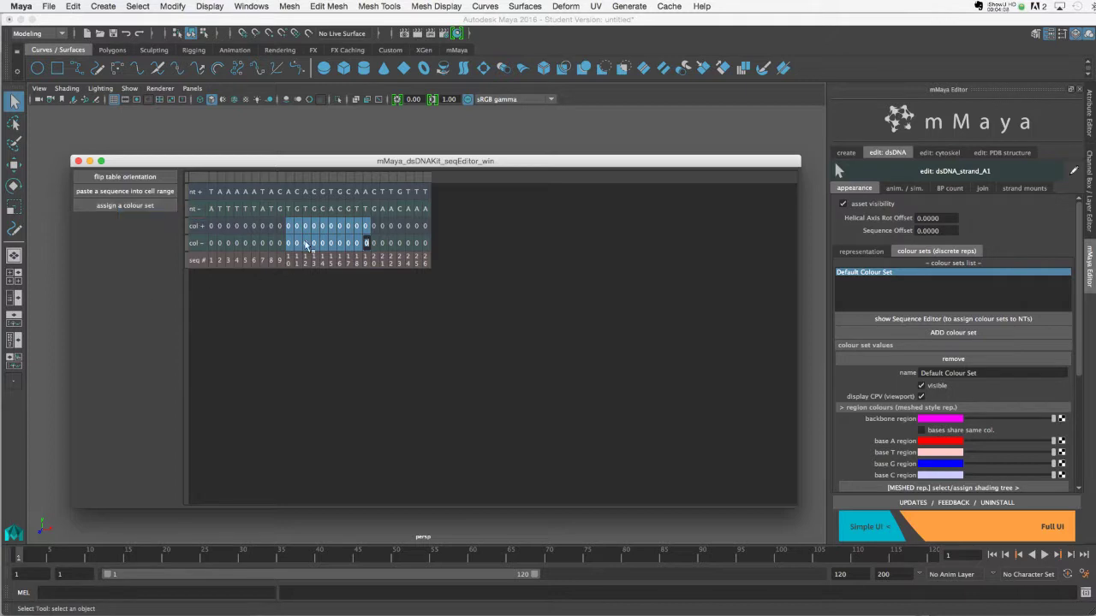
click(78, 161)
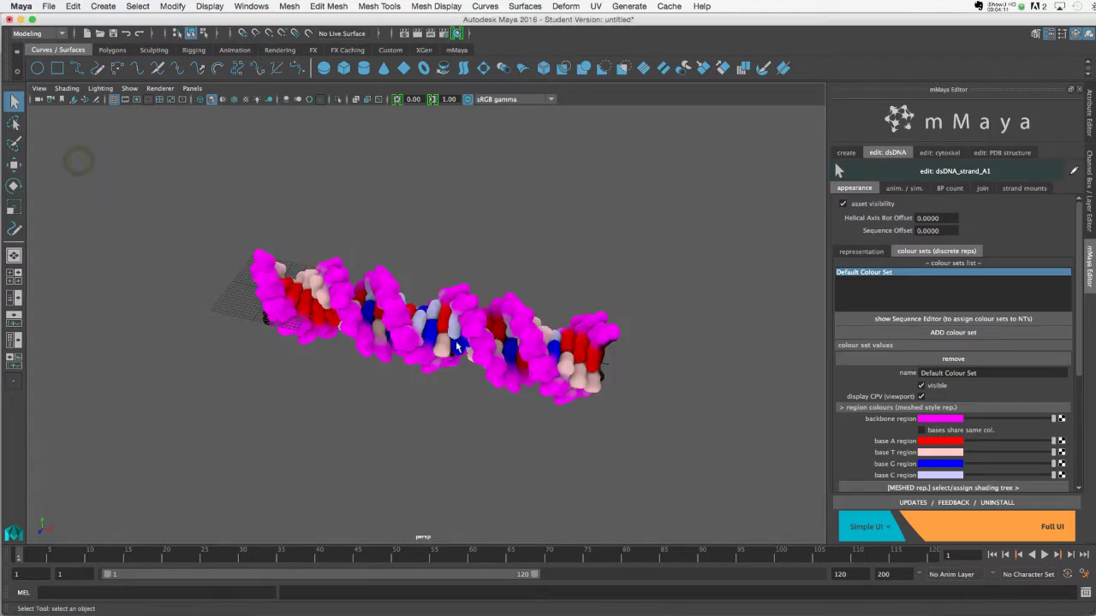
Give all bases one shared colour in the Default Colour Set
mouse_move(458, 347)
alt+mouse_down()
mouse_move(515, 337)
mouse_move(454, 338)
mouse_move(467, 339)
alt+mouse_up()
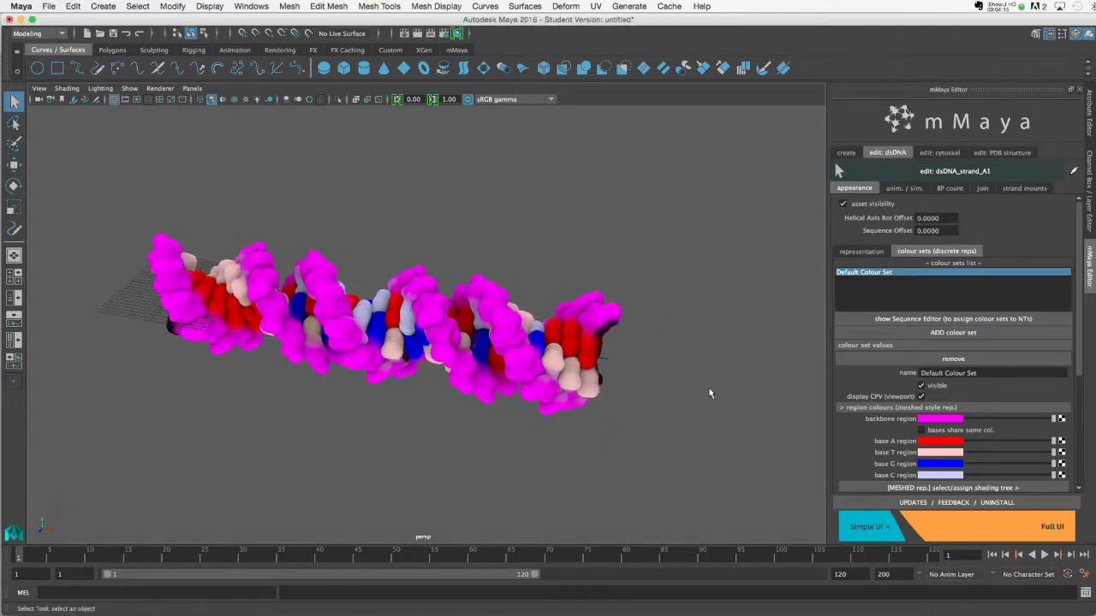
scroll(976, 380, down, 2)
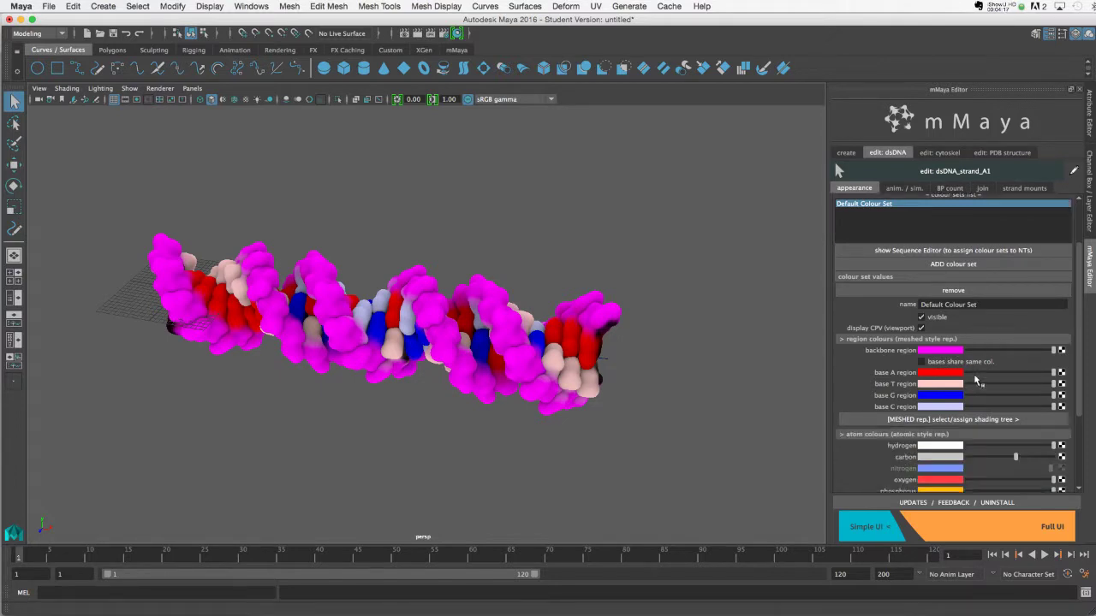
scroll(976, 380, down, 1)
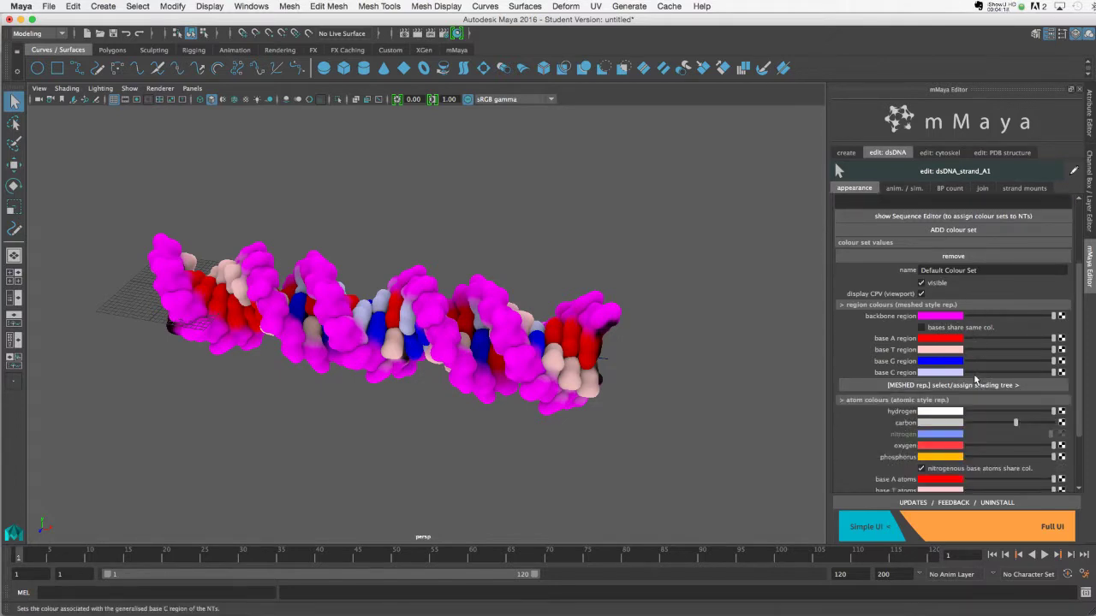
click(948, 330)
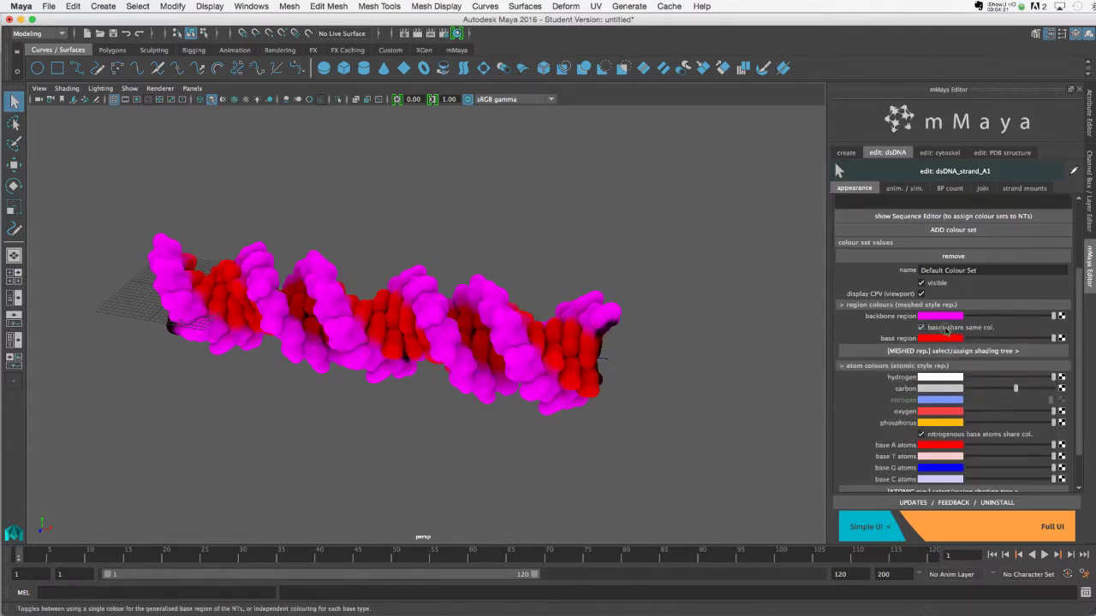
alt+drag(590, 371, 578, 375)
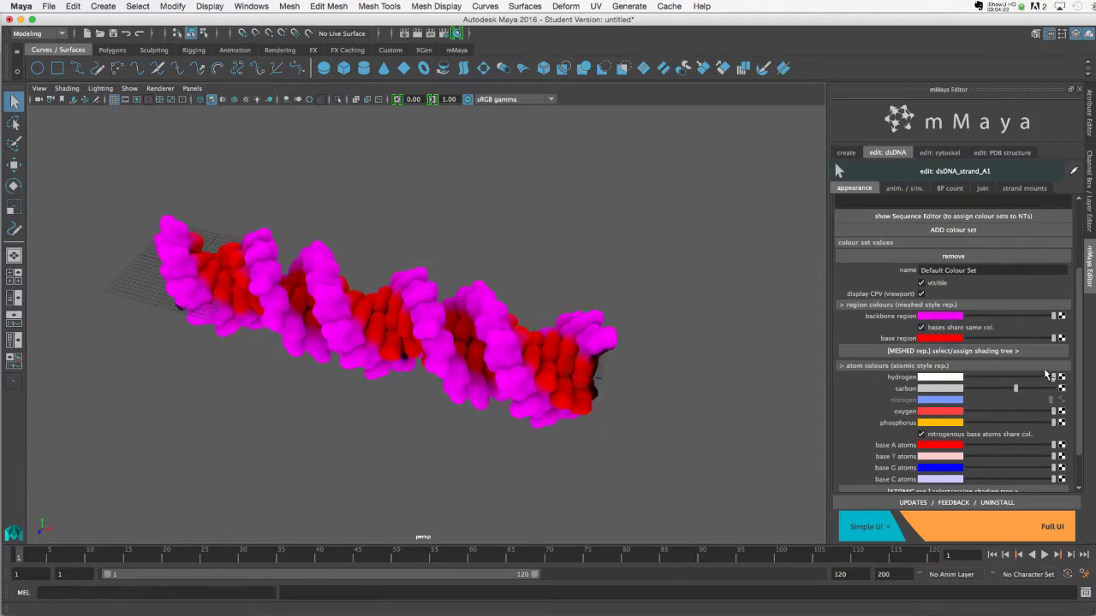
scroll(1026, 345, up, 3)
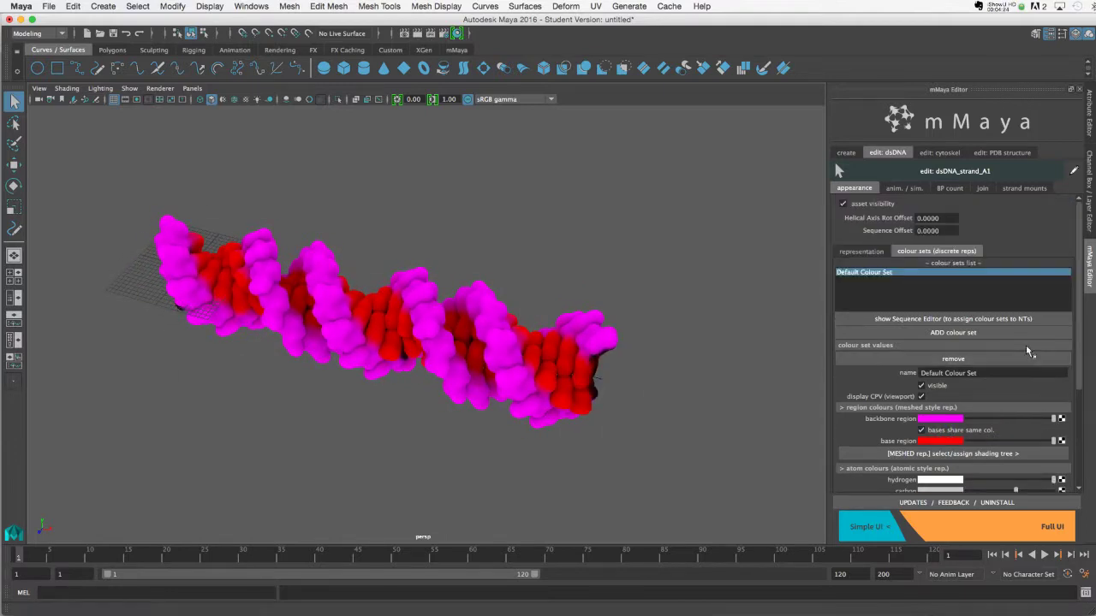
Set the default backbone colour to white and the bases to pale pink
click(944, 421)
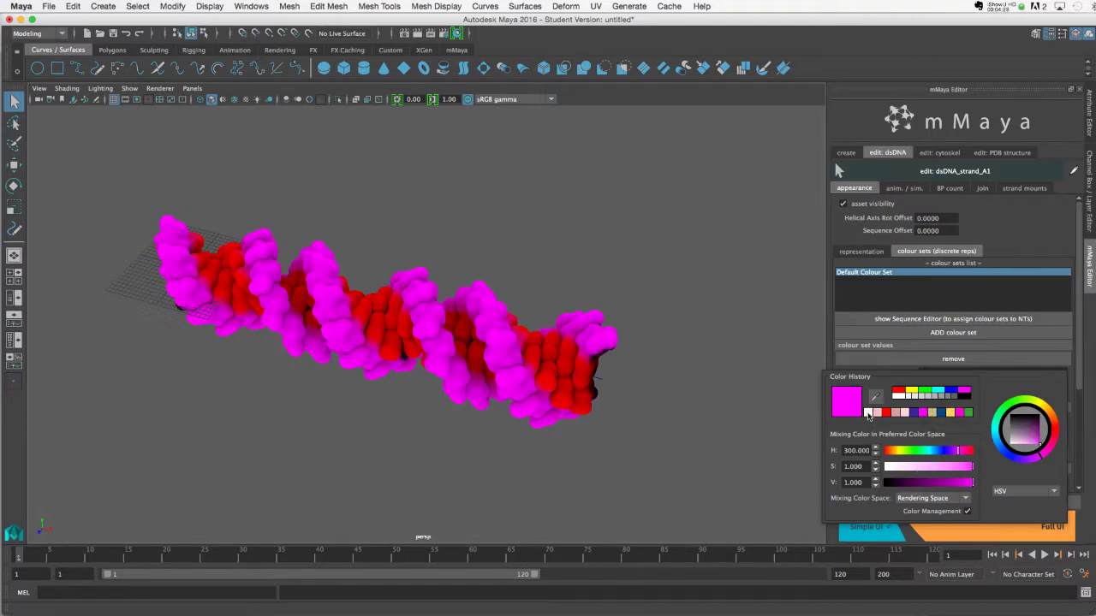
click(869, 413)
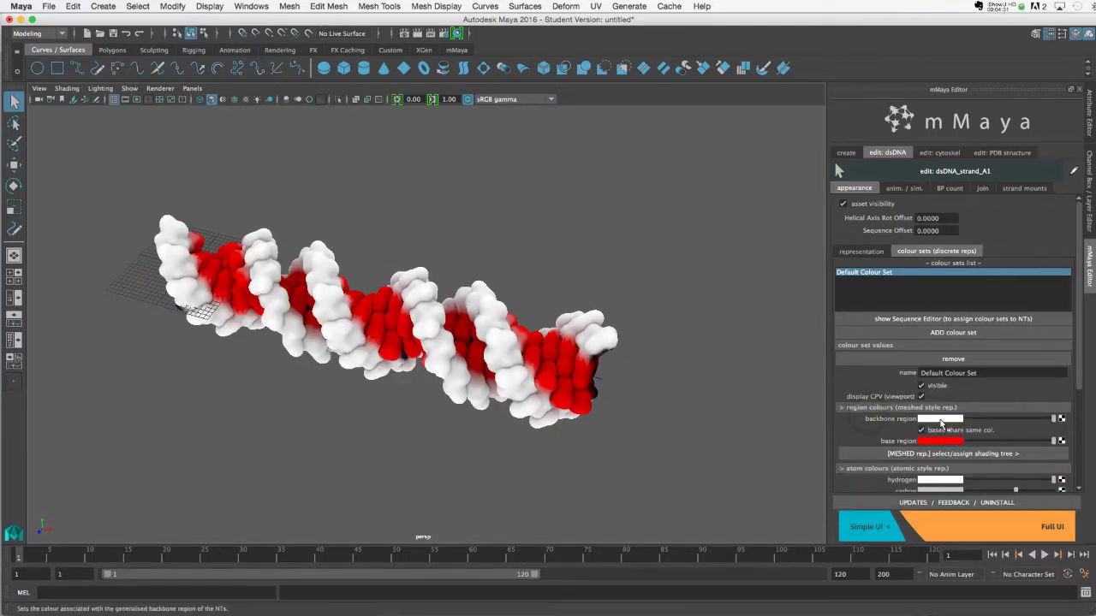
click(940, 440)
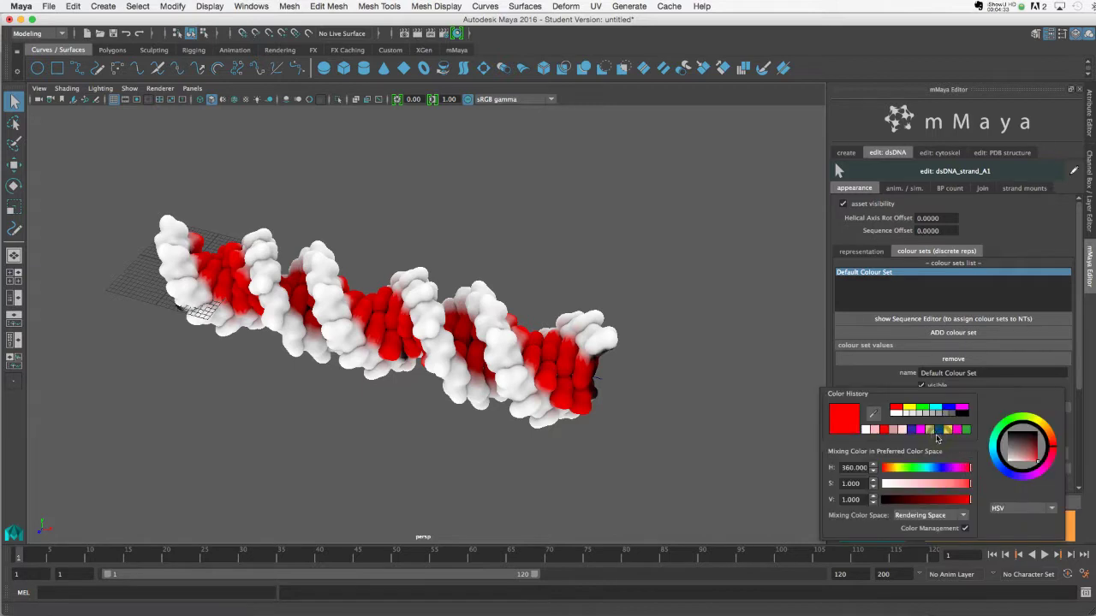
drag(902, 487, 915, 487)
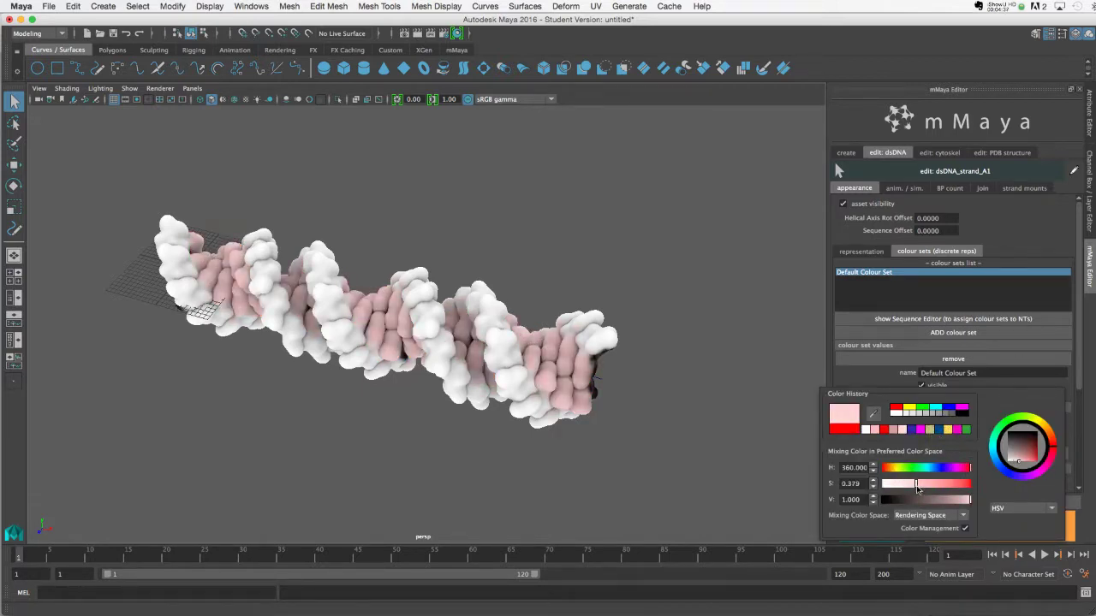
alt+drag(623, 411, 599, 403)
alt+right_drag(599, 402, 661, 414)
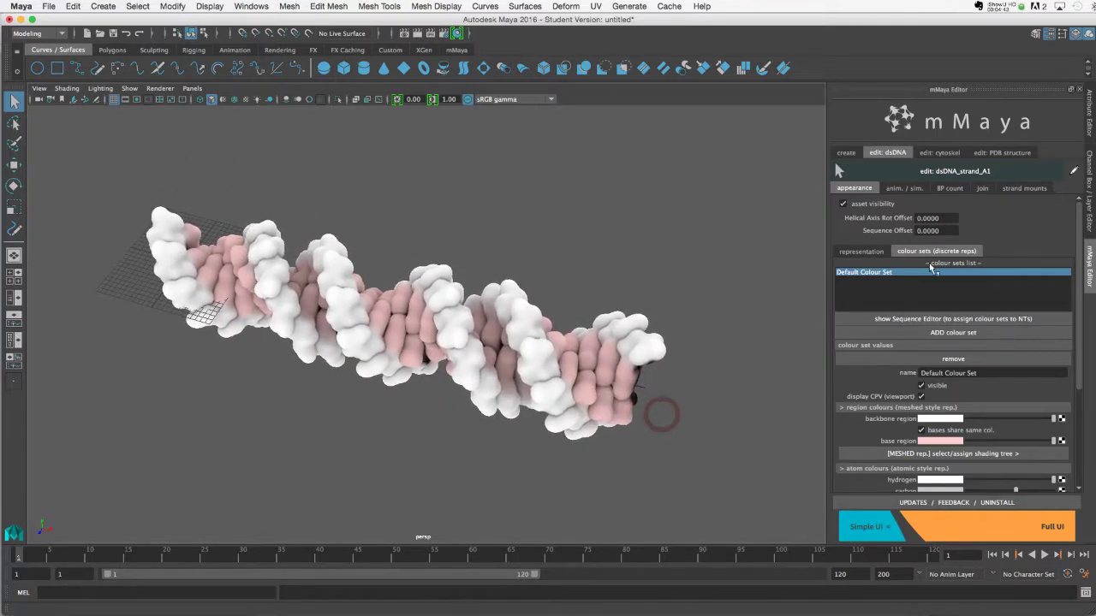
Add a new colour set to the strand and name it 'palindrome'
click(964, 332)
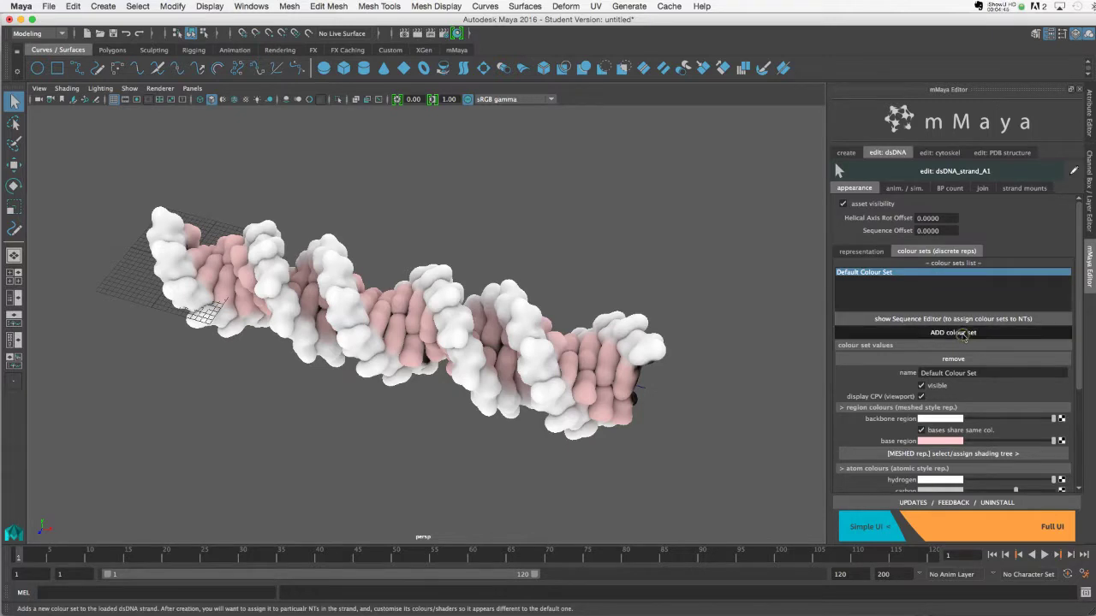
triple_click(948, 373)
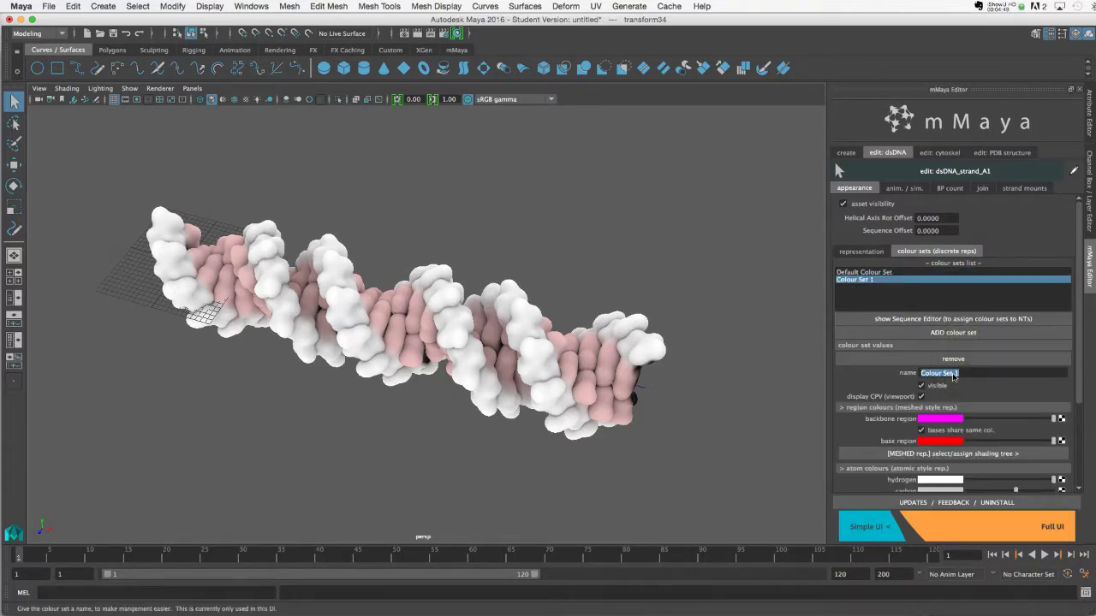
text(pali)
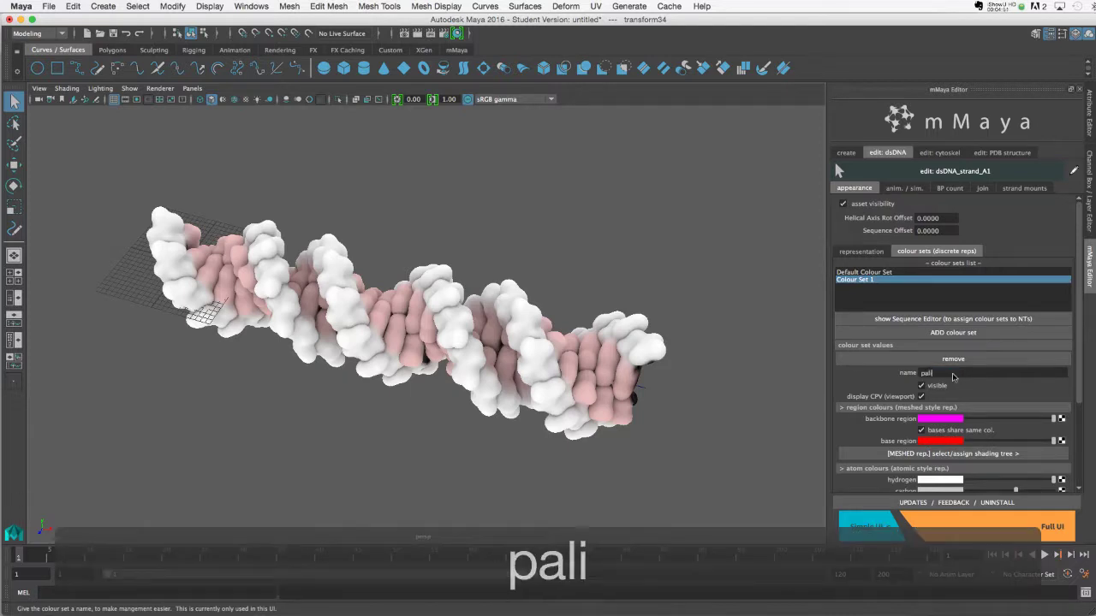
text(ndrome)
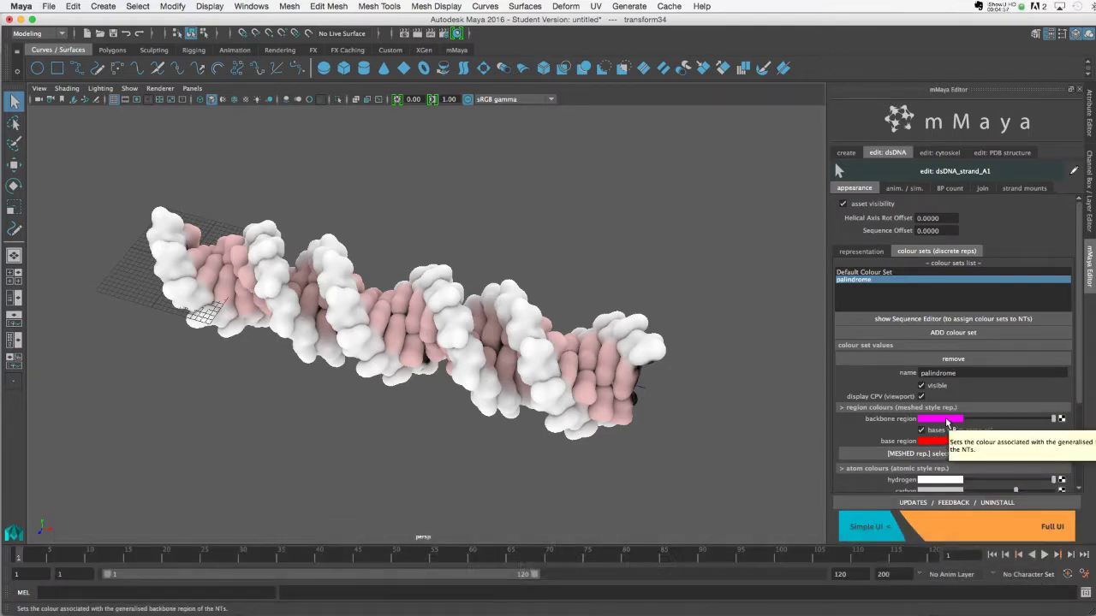
Set the palindrome colour set's backbone to white
click(952, 421)
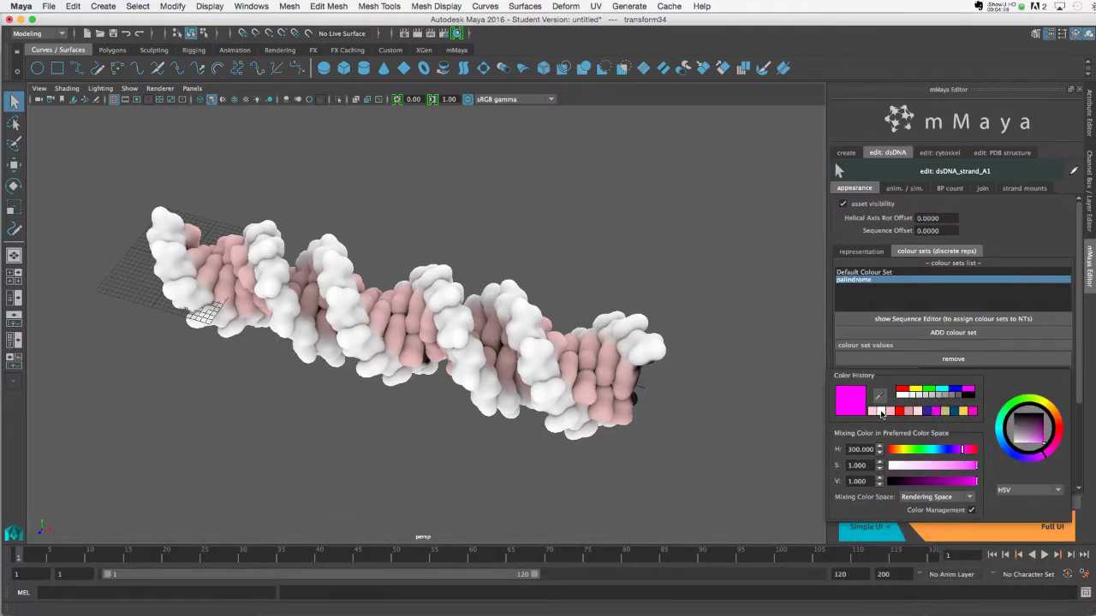
click(877, 412)
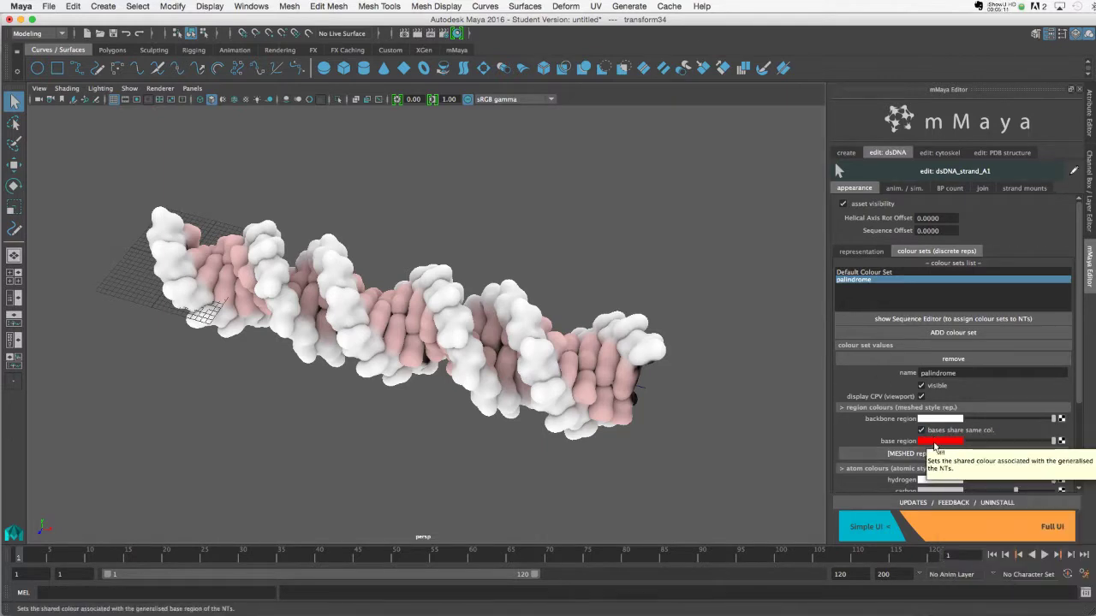
scroll(935, 447, down, 2)
scroll(936, 447, up, 3)
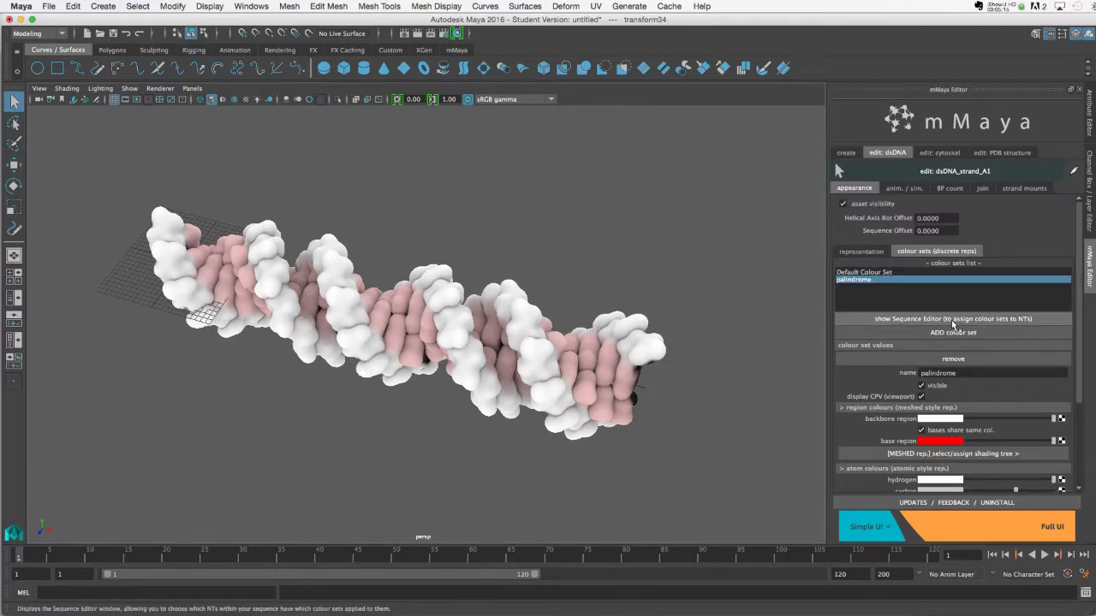
In the Sequence Editor, select CACGTG bases 11–16 on both strands and assign them the 'palindrome' colour set
click(953, 319)
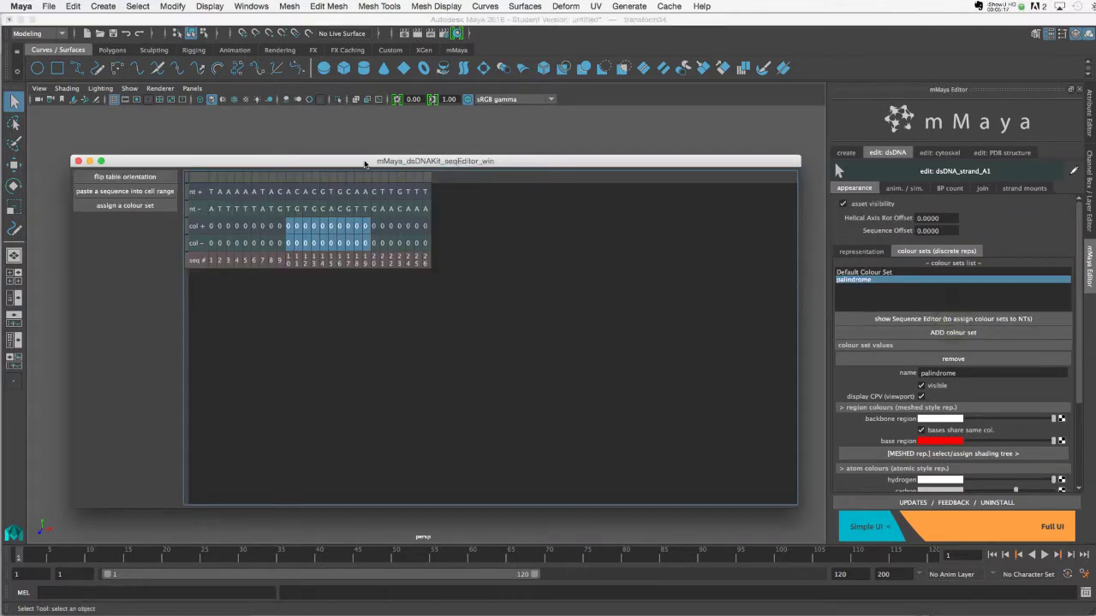
drag(365, 164, 344, 156)
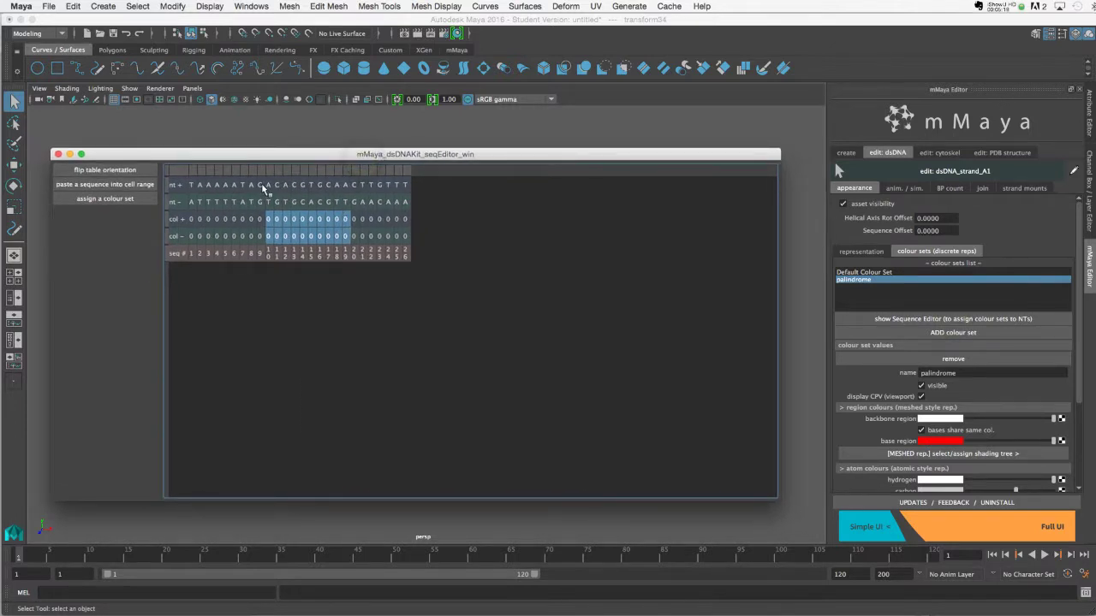
drag(263, 185, 297, 200)
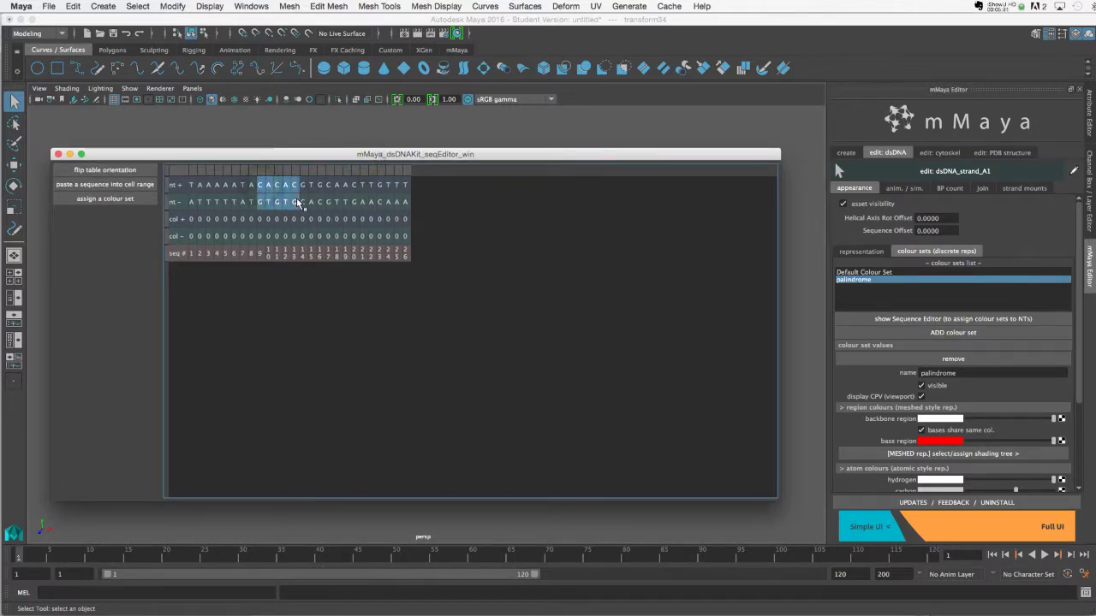
click(313, 219)
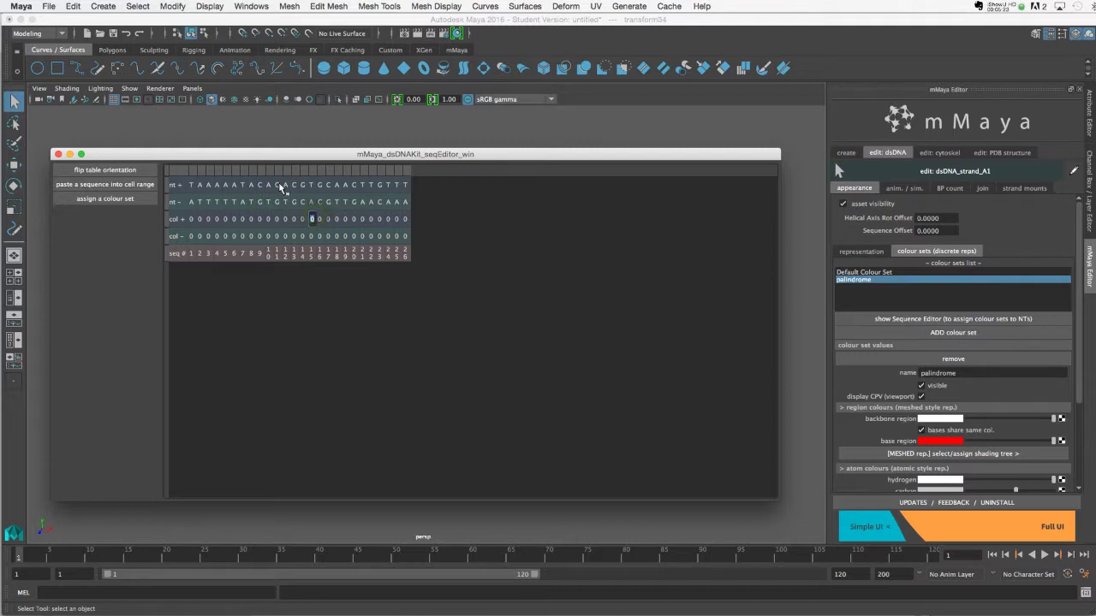
drag(282, 187, 321, 205)
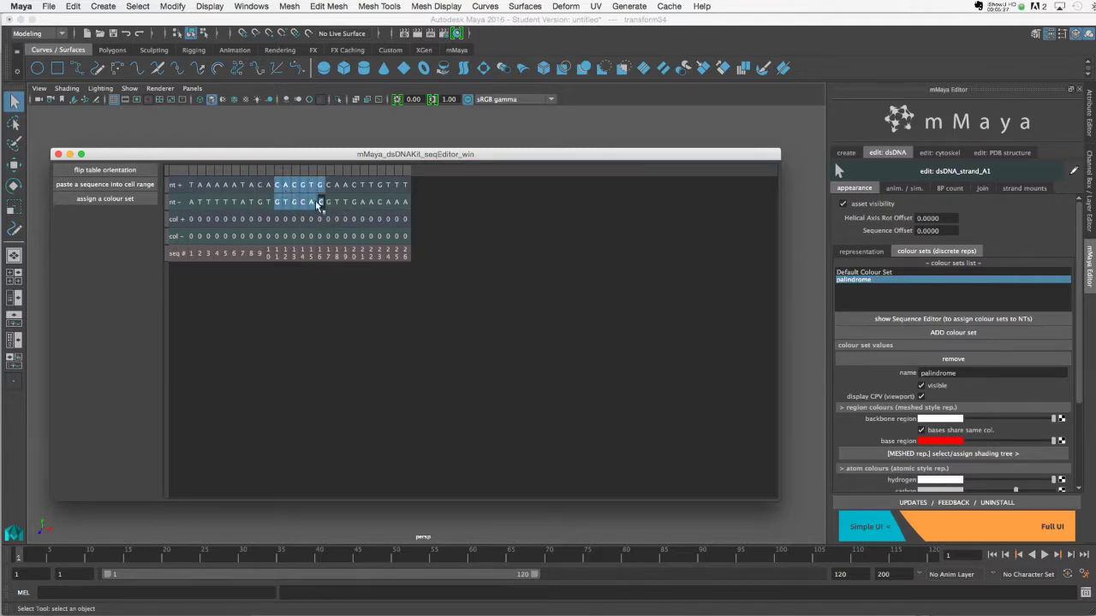
drag(306, 187, 323, 246)
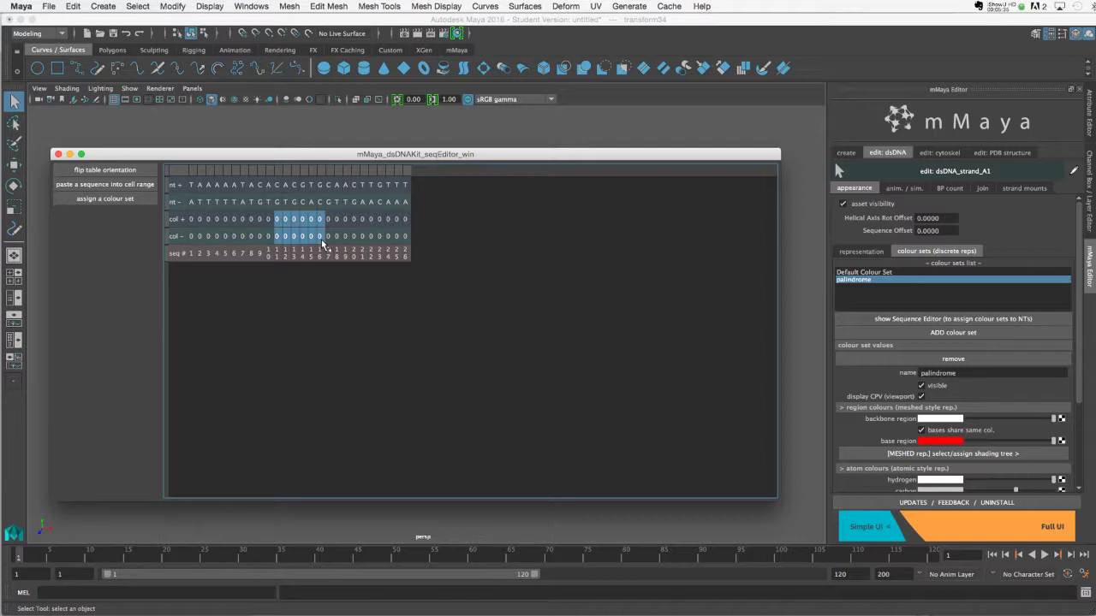
click(117, 200)
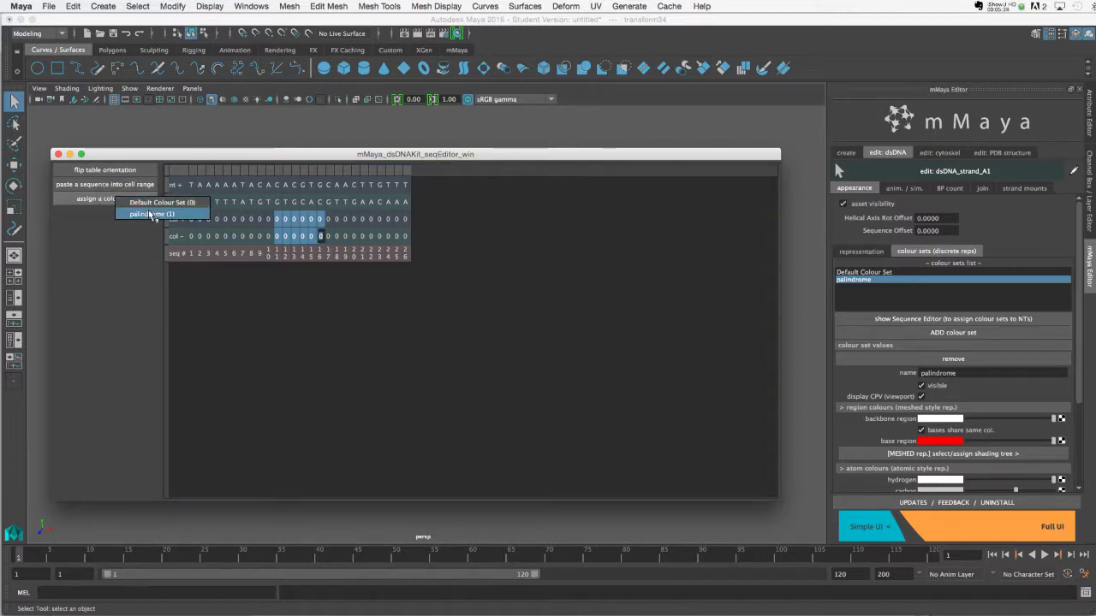
click(153, 215)
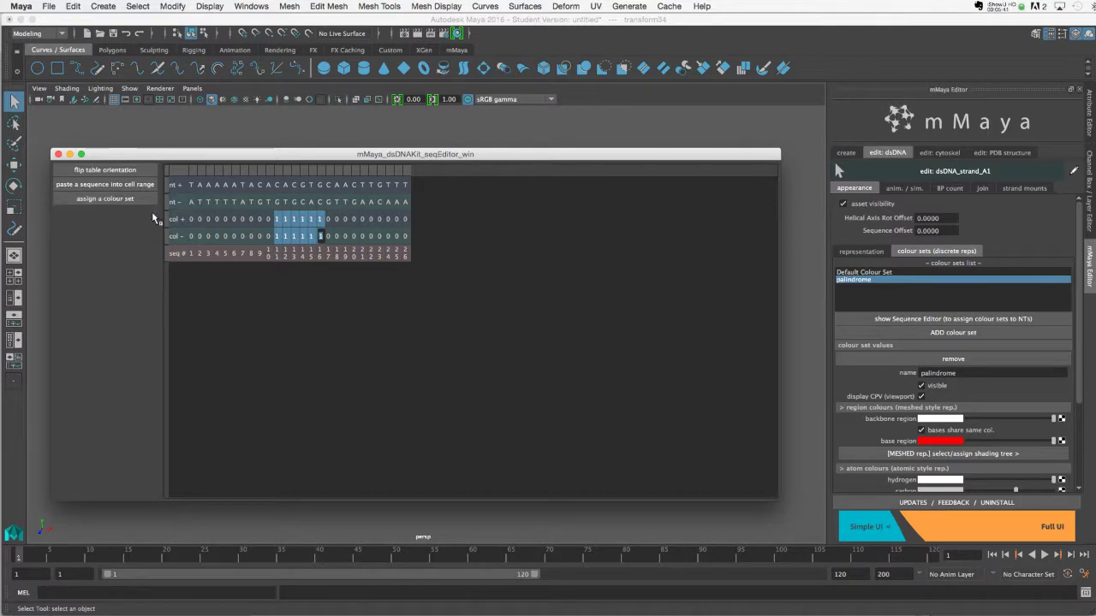
Close the Sequence Editor, then orbit and zoom around the helix to inspect the red CACGTG bases
click(58, 154)
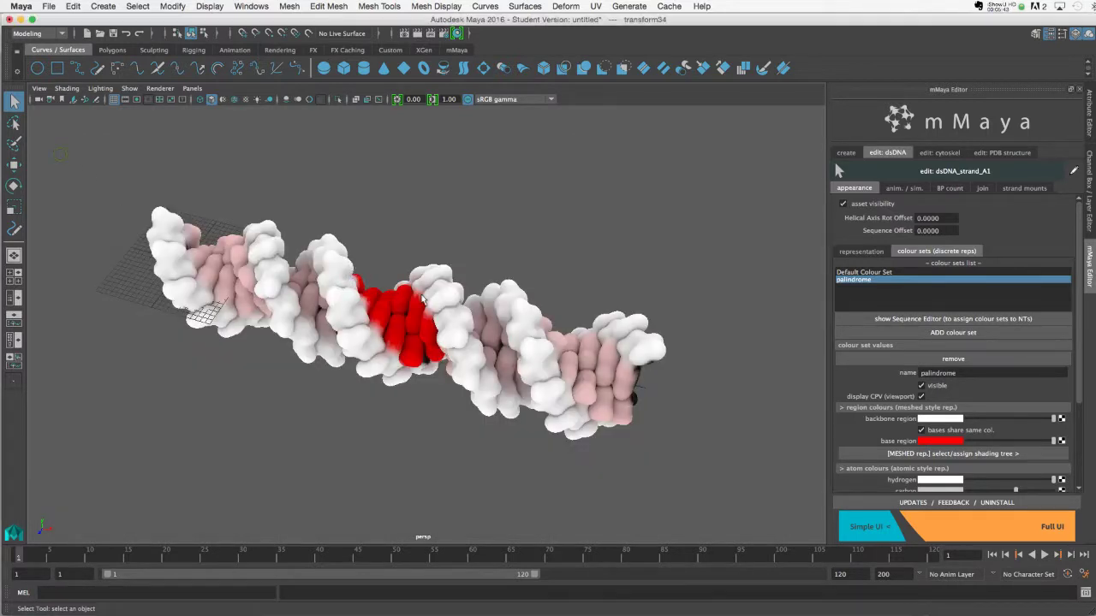
alt+drag(480, 323, 428, 269)
scroll(548, 347, down, 3)
alt+right_drag(423, 272, 591, 373)
alt+drag(548, 342, 522, 343)
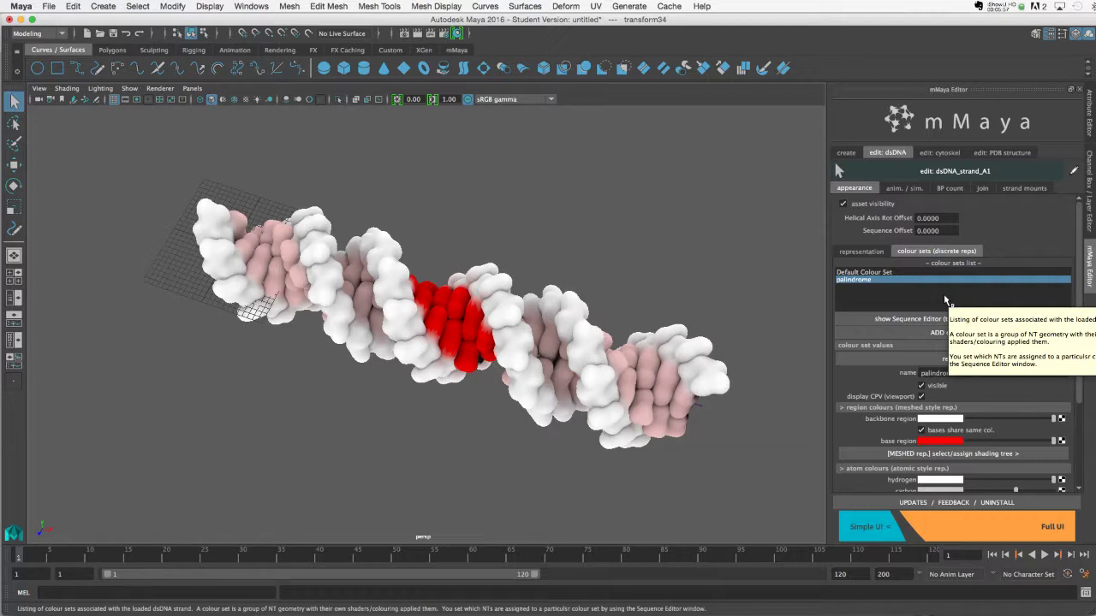
alt+drag(512, 364, 594, 362)
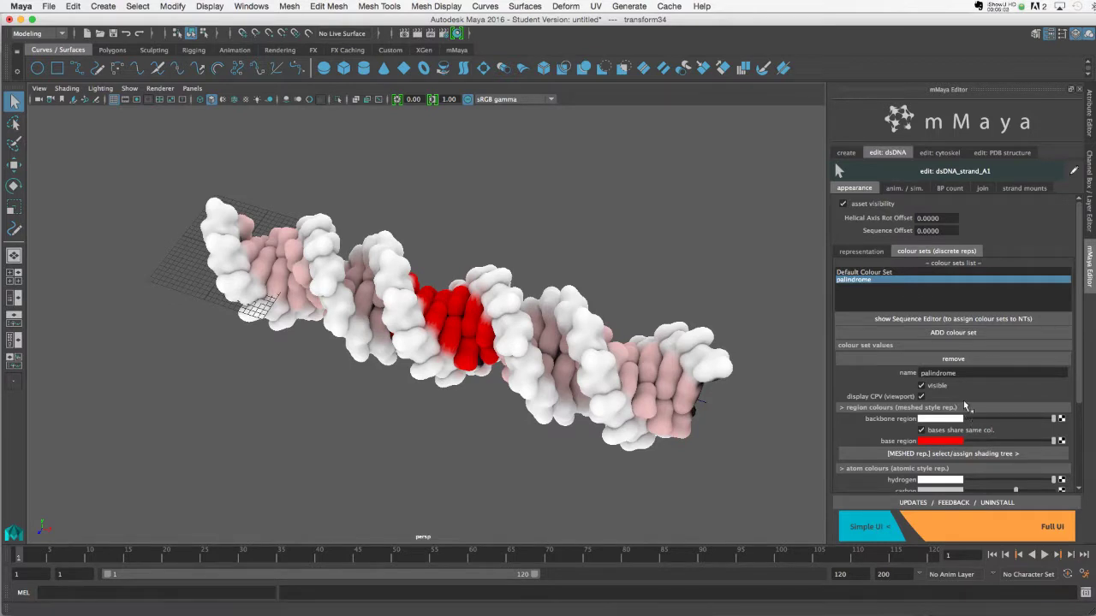
scroll(933, 325, down, 5)
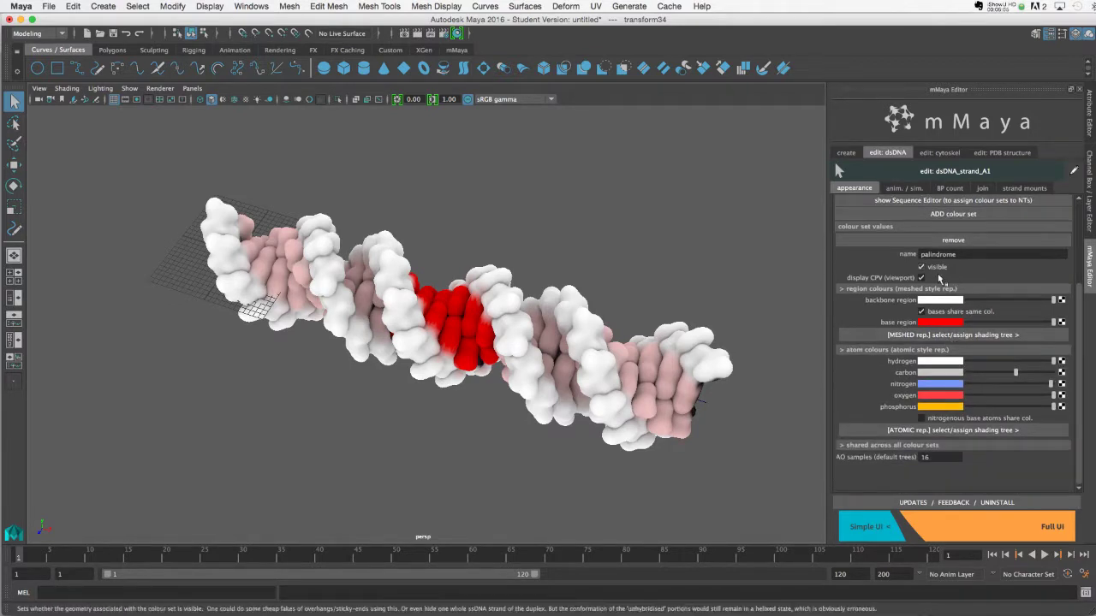
scroll(922, 314, up, 5)
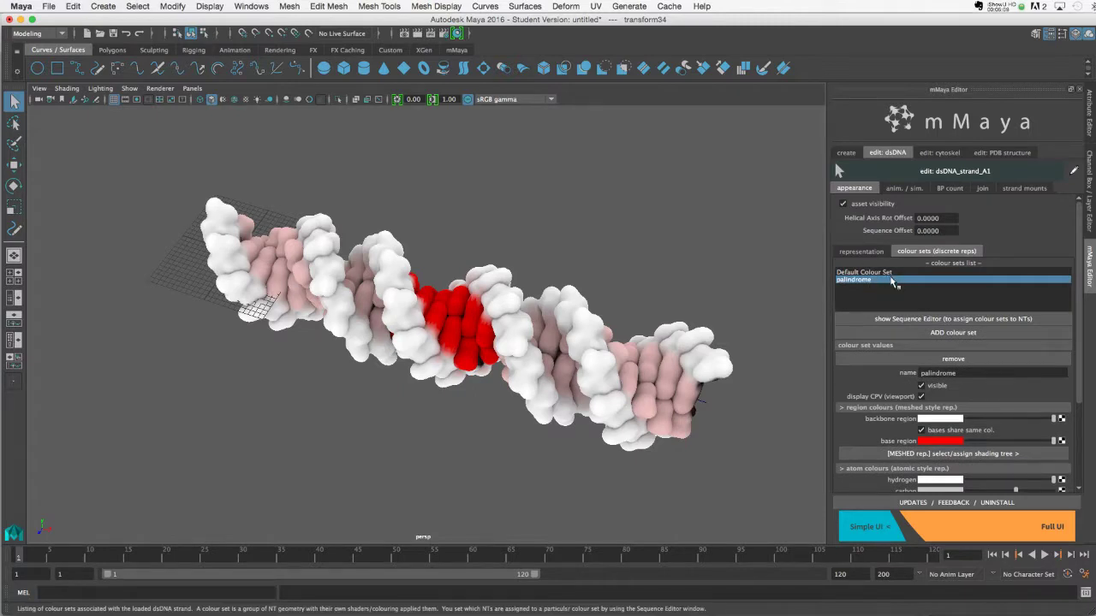
scroll(955, 324, down, 5)
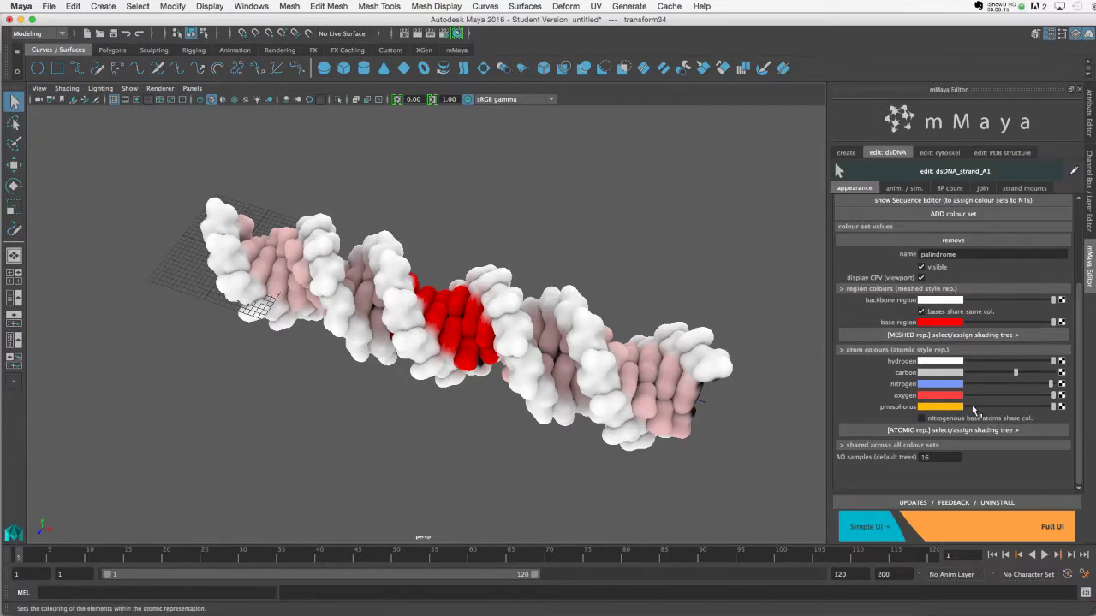
scroll(957, 385, up, 4)
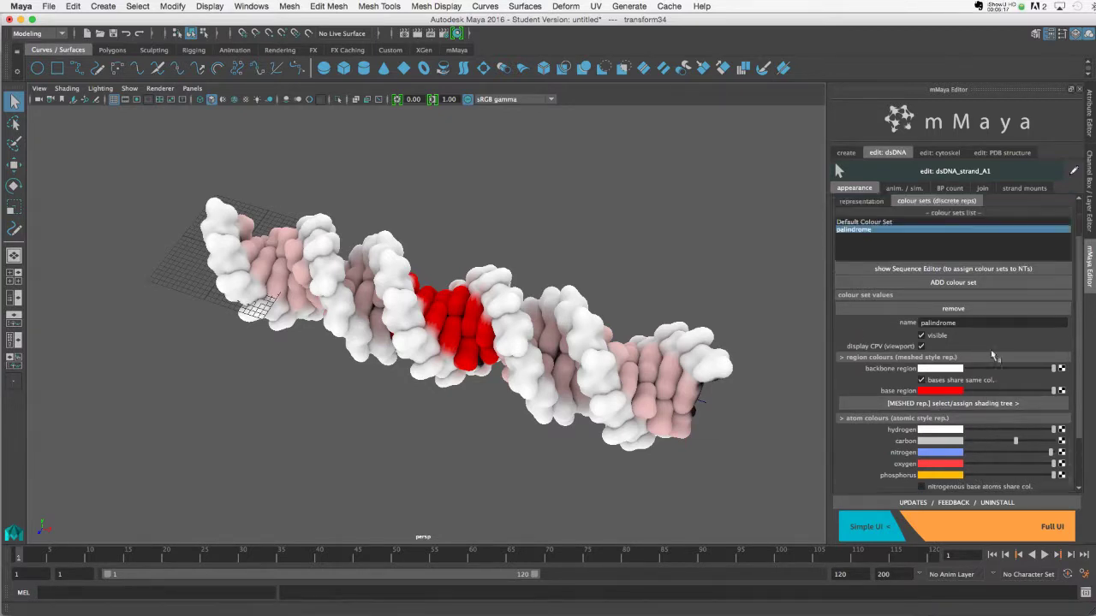